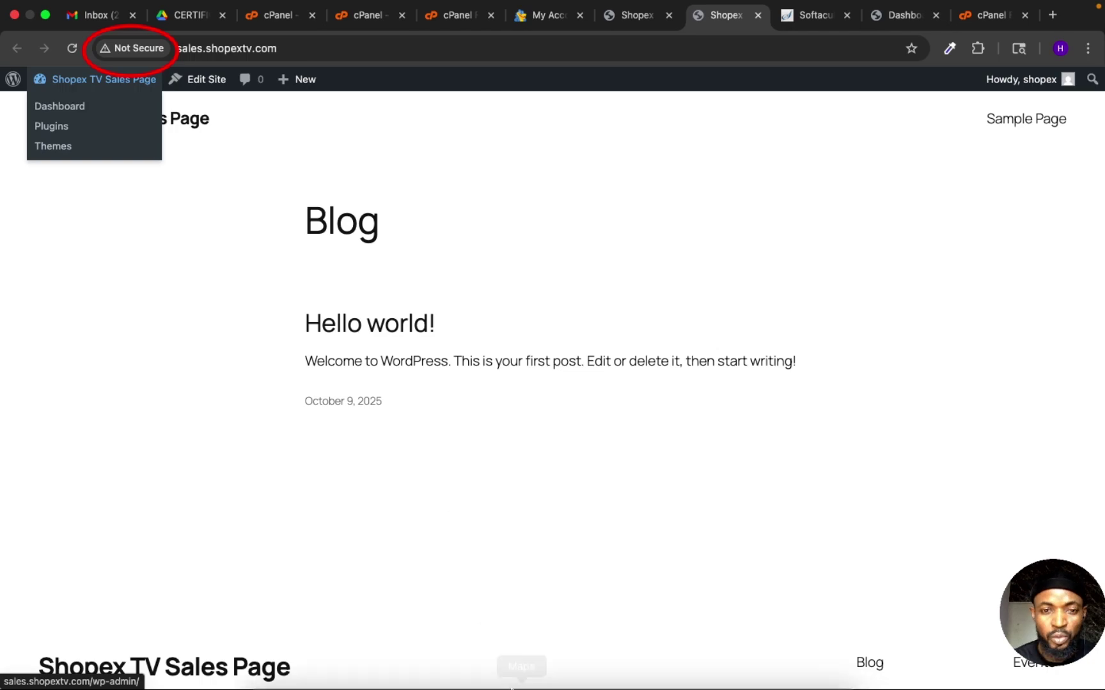
Step: Switch to the Shopex TV WordPress admin in Chrome and open Plugins > Add Plugin
mouse_move(617, 687)
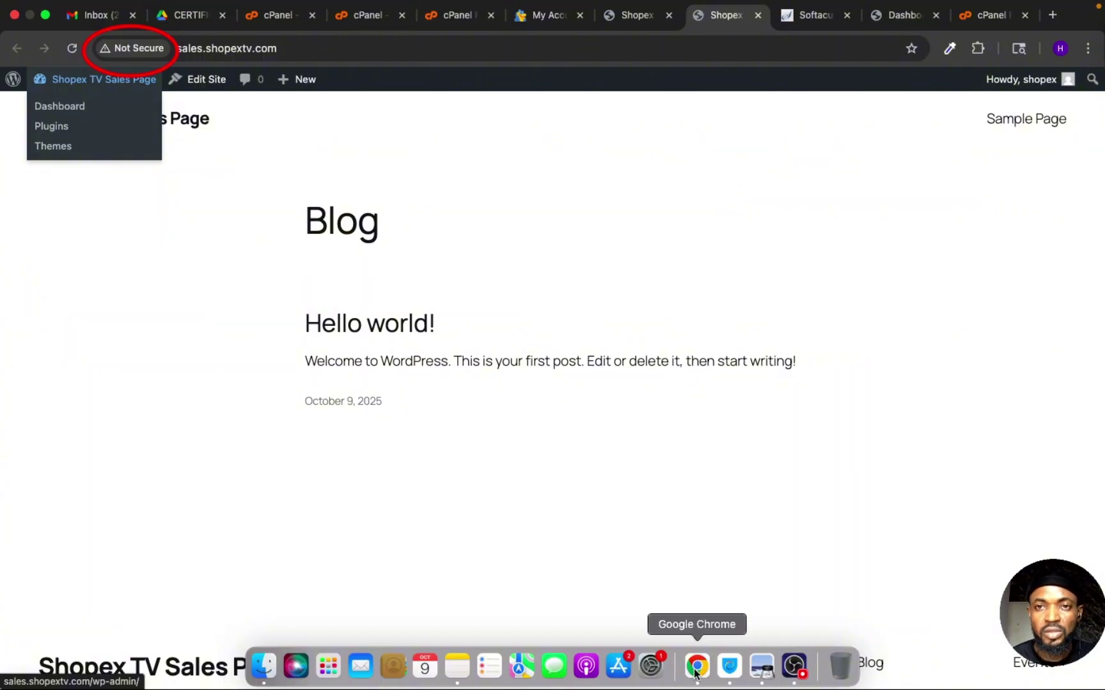
left_click(695, 668)
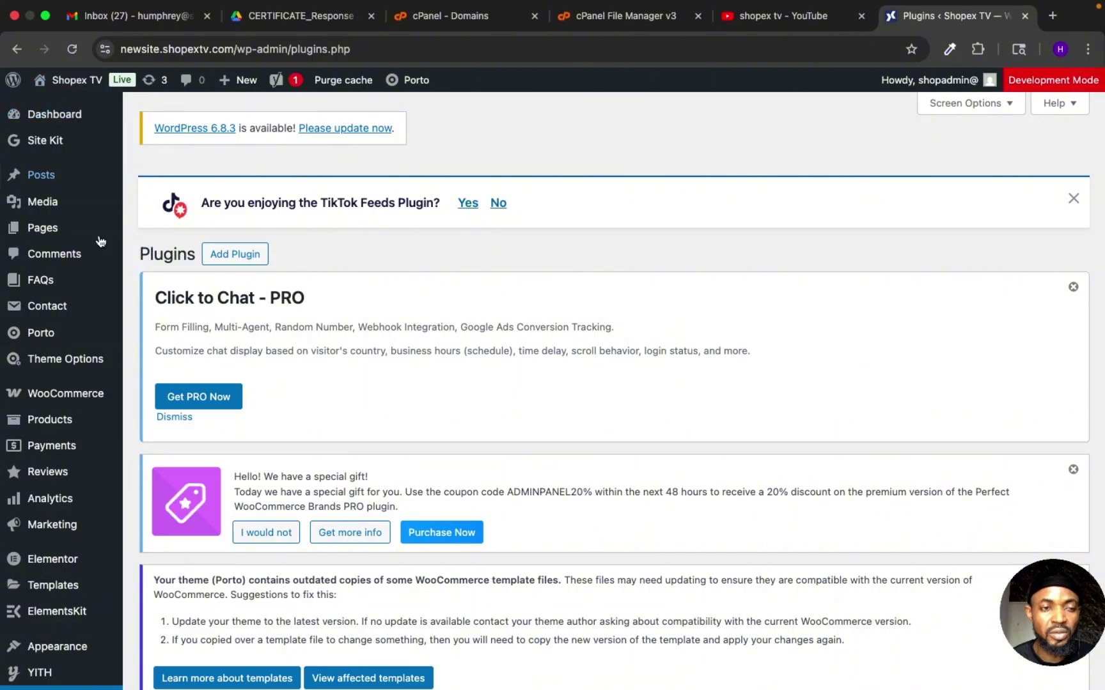
mouse_move(107, 414)
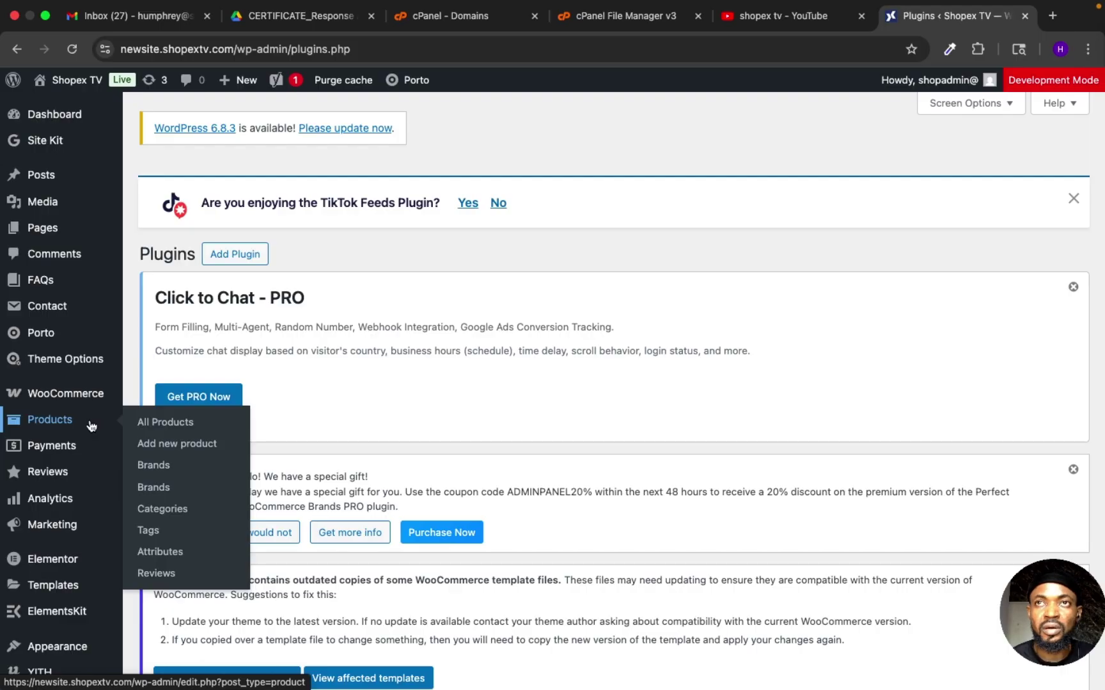
mouse_move(77, 388)
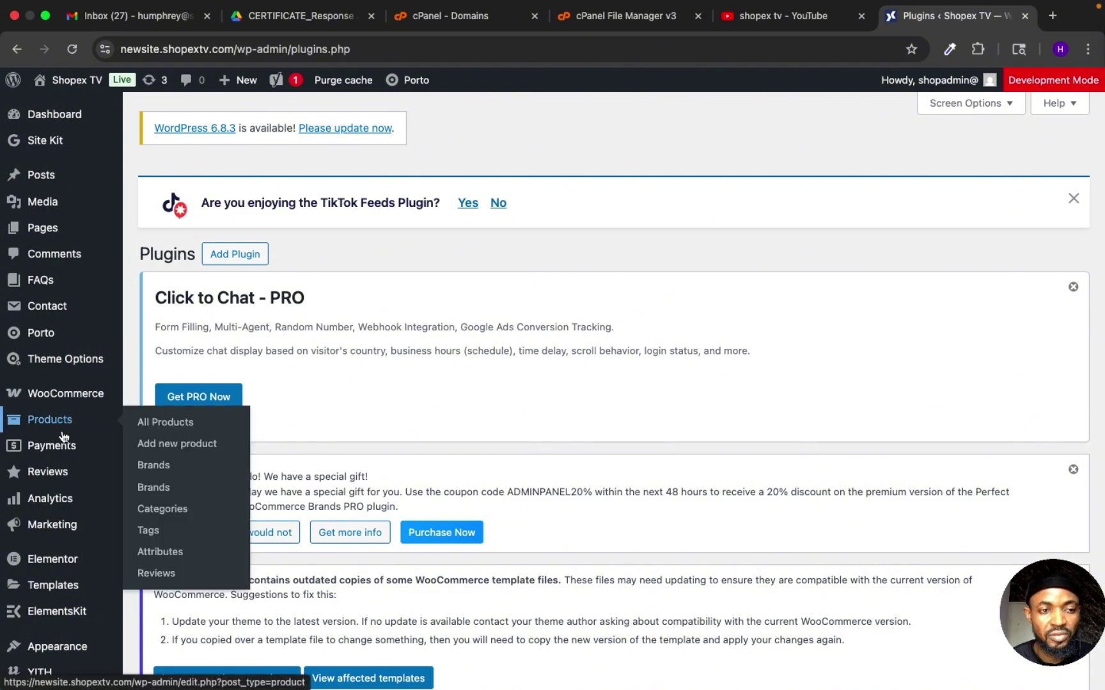
scroll(39, 448, "down", 5)
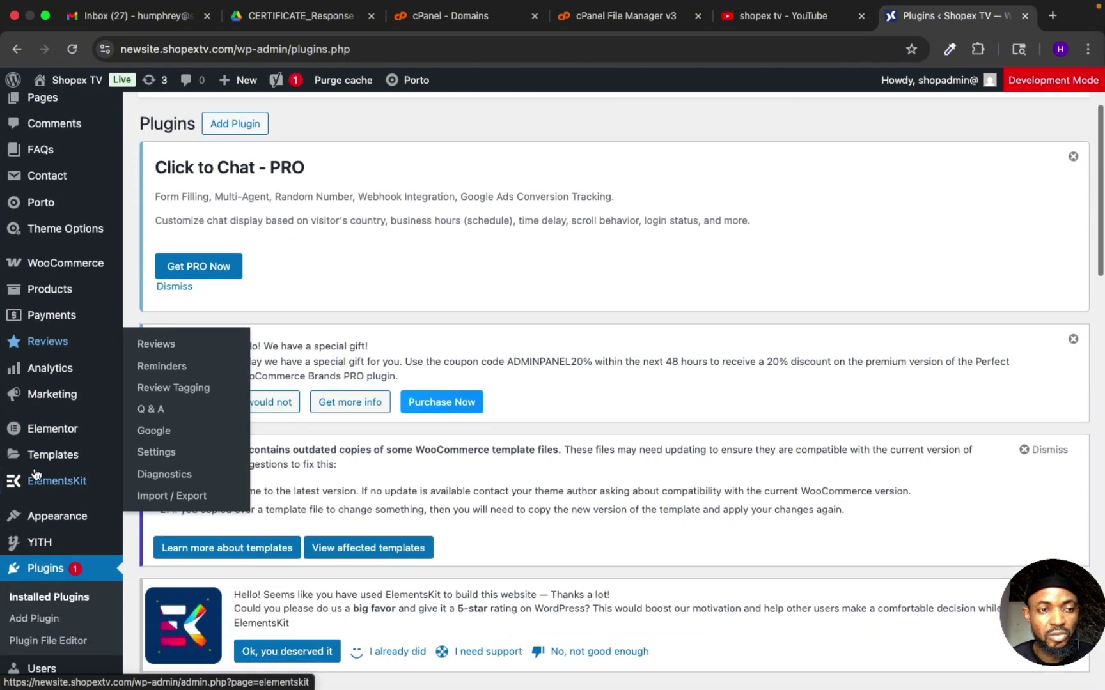
scroll(57, 498, "down", 3)
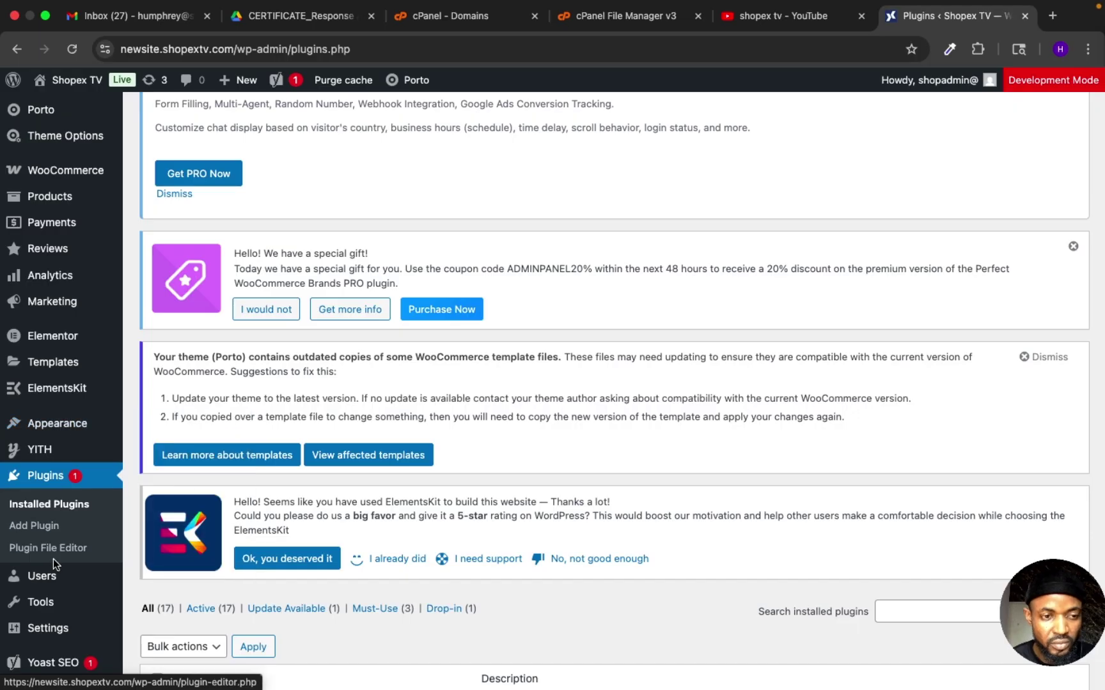
scroll(52, 575, "up", 4)
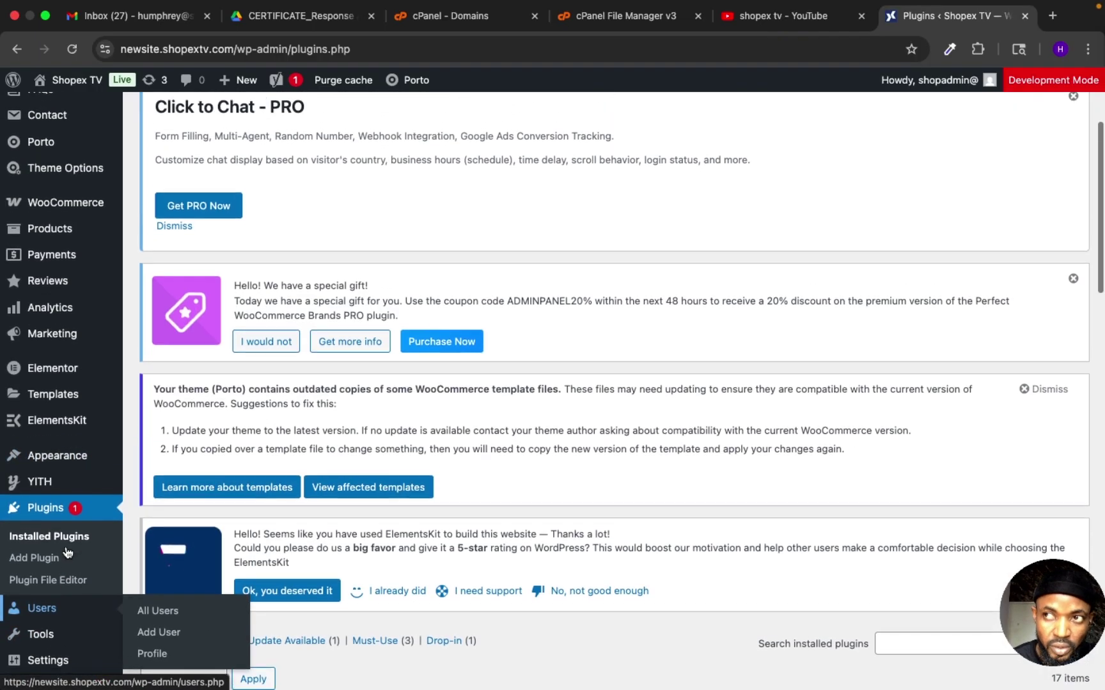
scroll(65, 549, "up", 3)
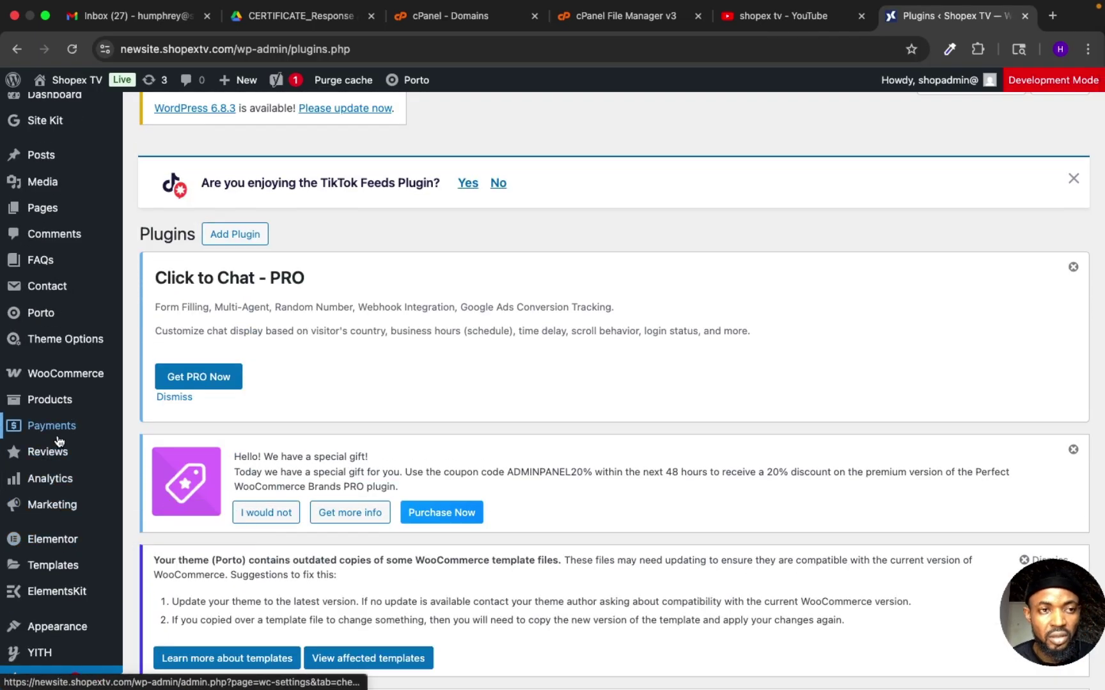
scroll(64, 427, "down", 5)
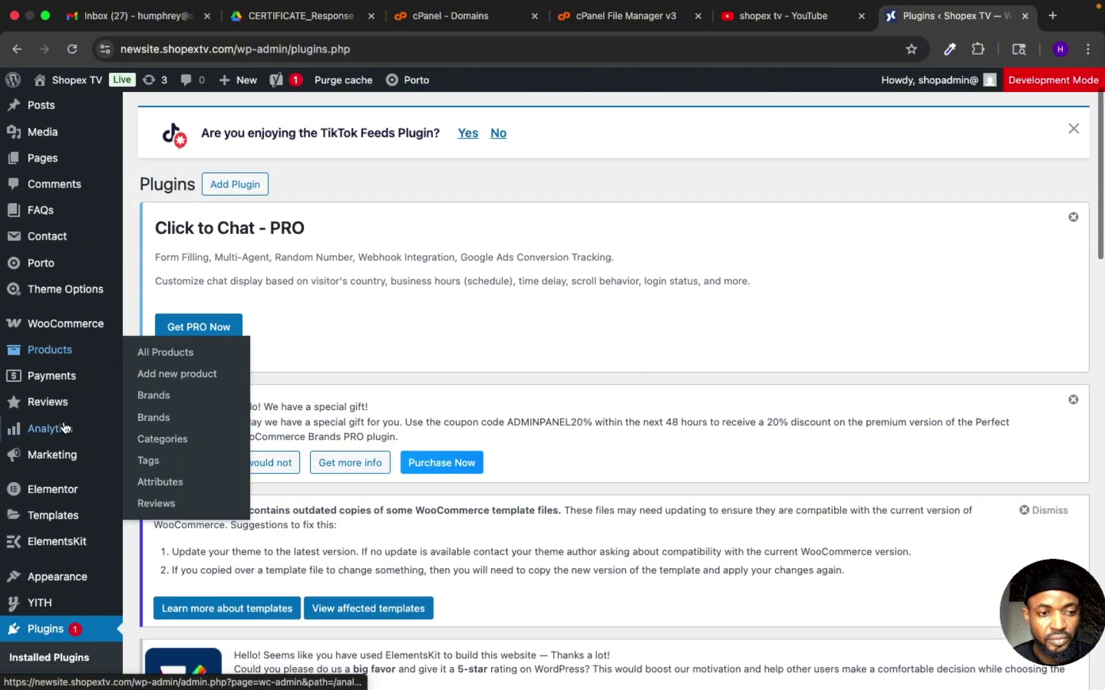
scroll(65, 427, "down", 7)
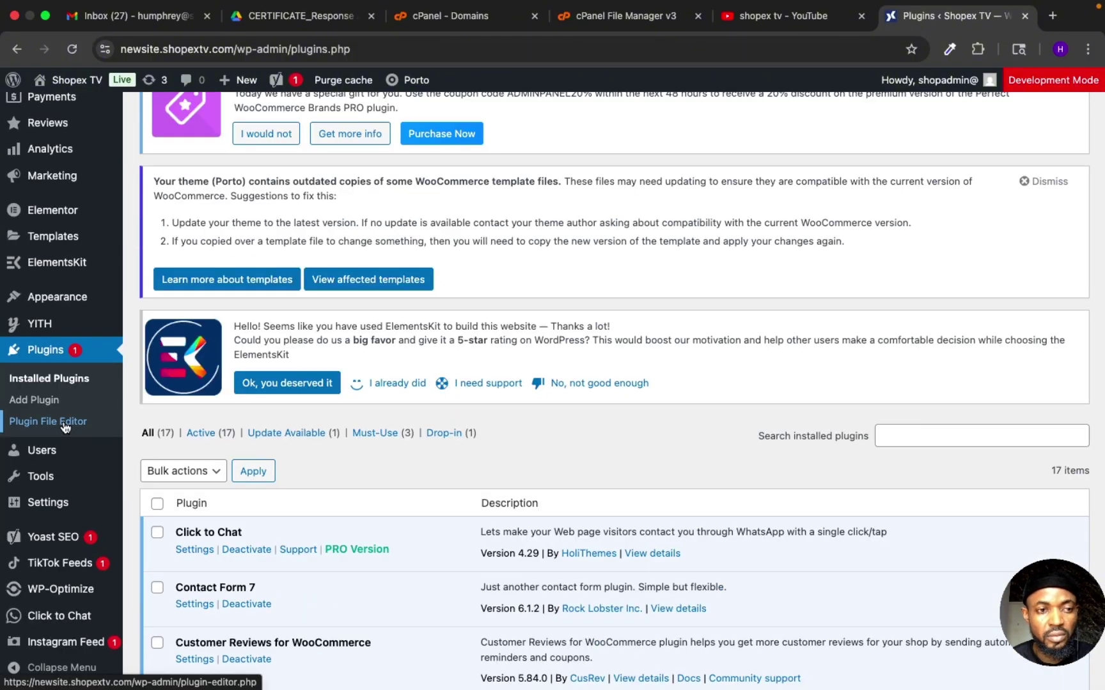
left_click(55, 401)
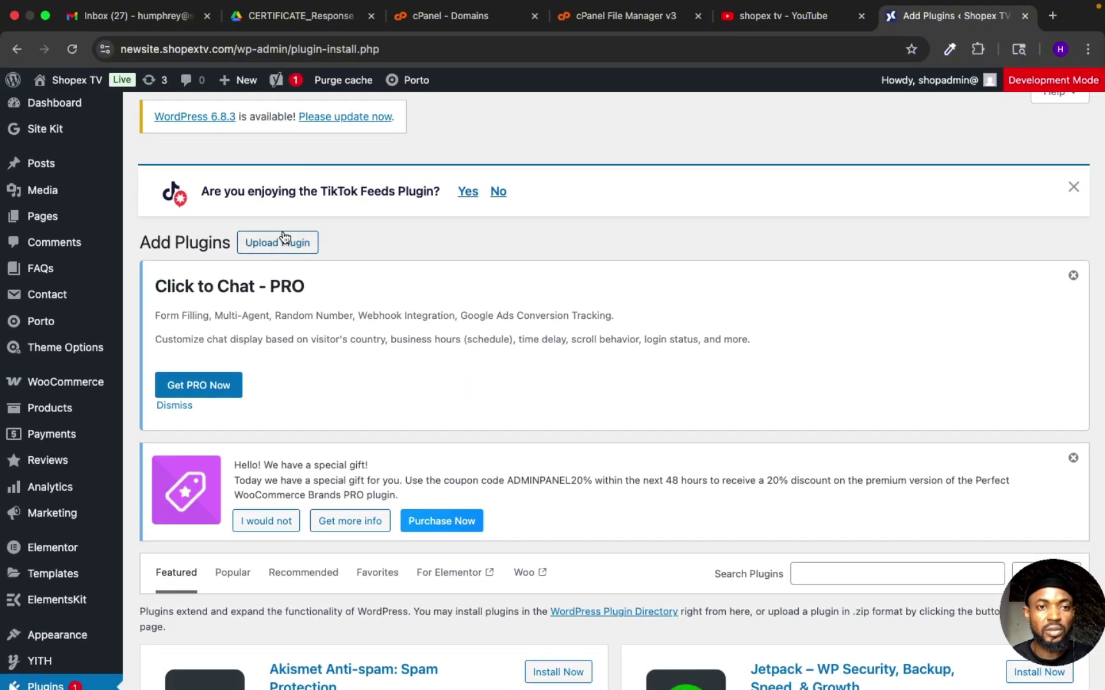
Step: Search plugins for 'SSL' and install WP Encryption – One Click Free SSL Certificate
scroll(340, 454, "down", 7)
scroll(340, 454, "up", 4)
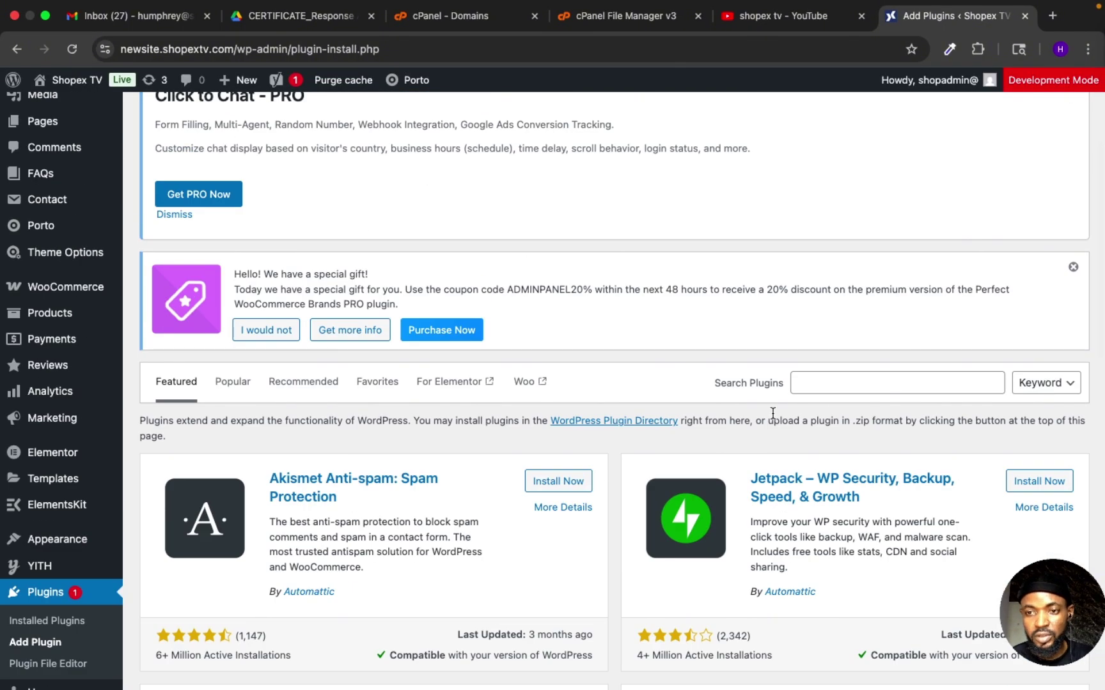
left_click(868, 387)
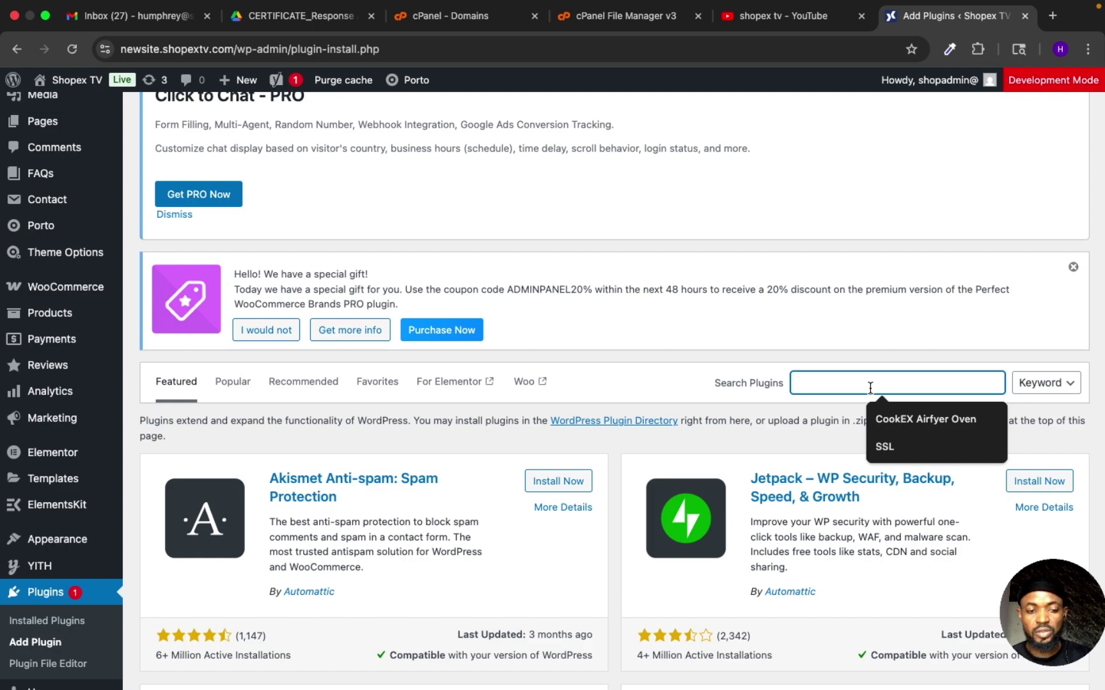
type("SSL")
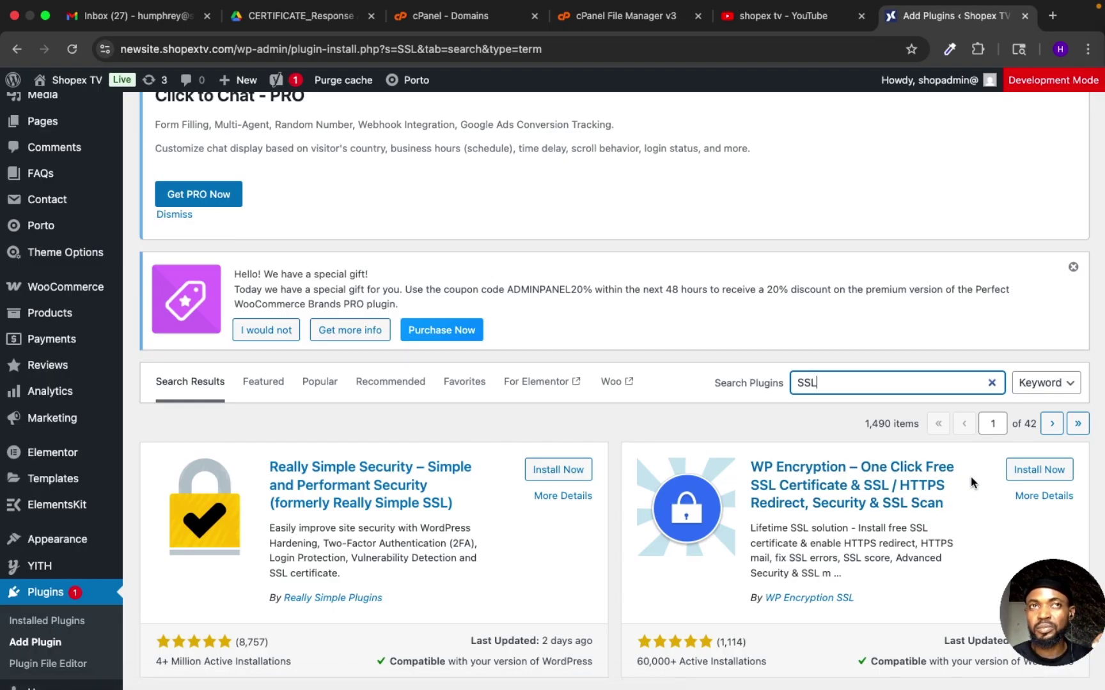
left_click(1026, 474)
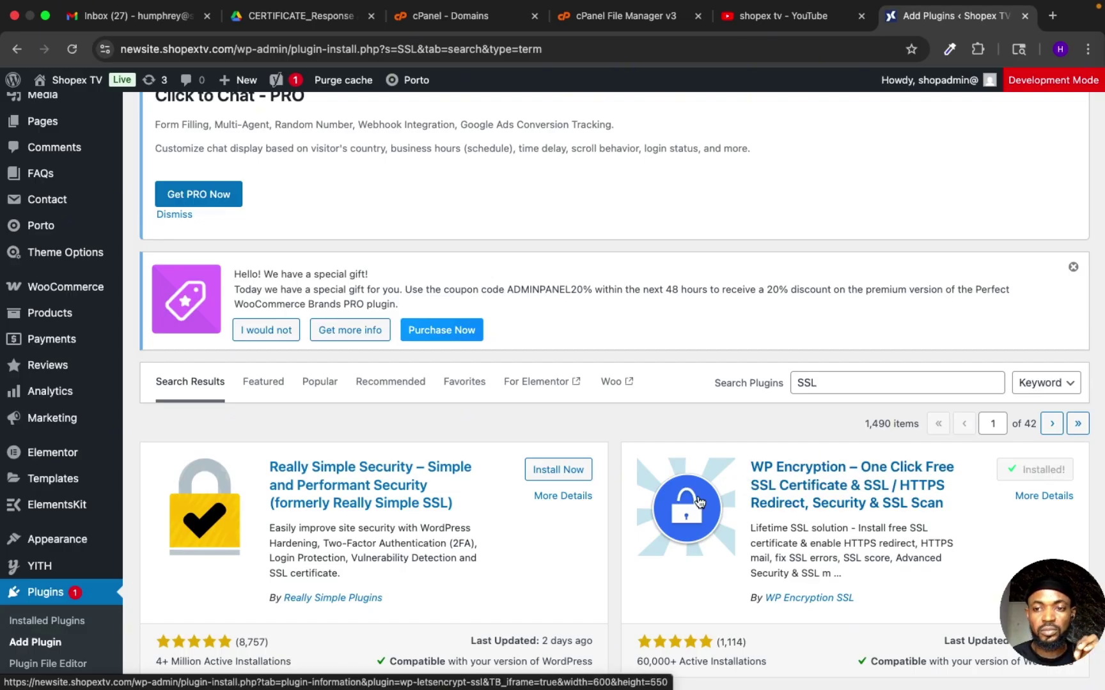
scroll(702, 496, "down", 5)
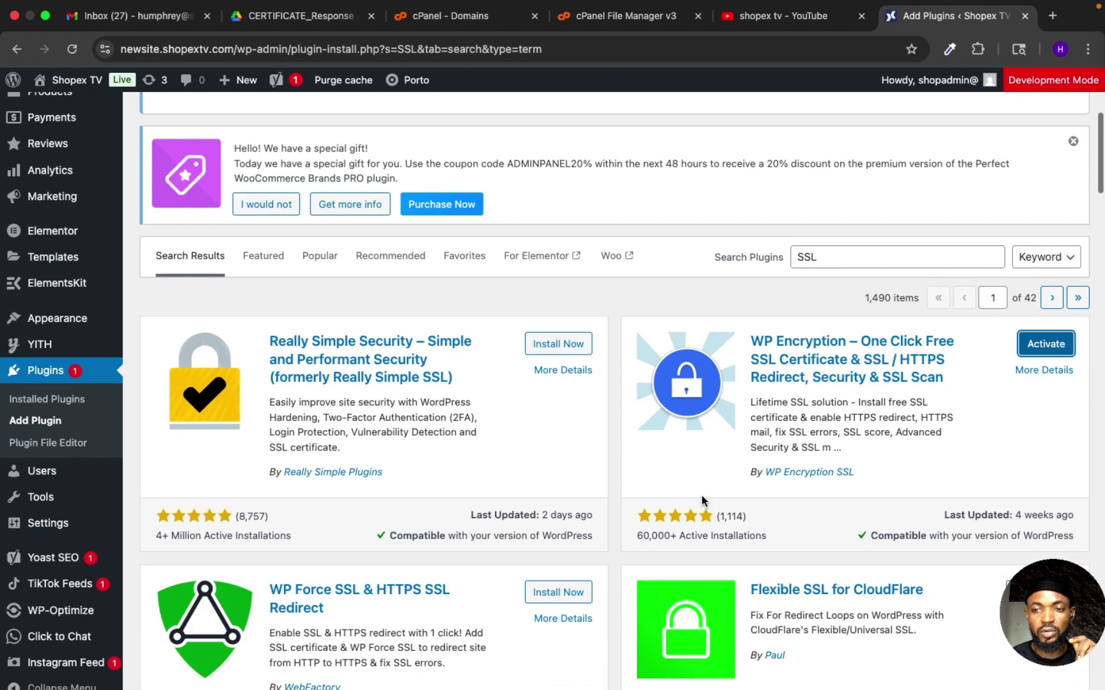
Step: Activate WP Encryption and skip its update-notifications opt-in
left_click(1035, 352)
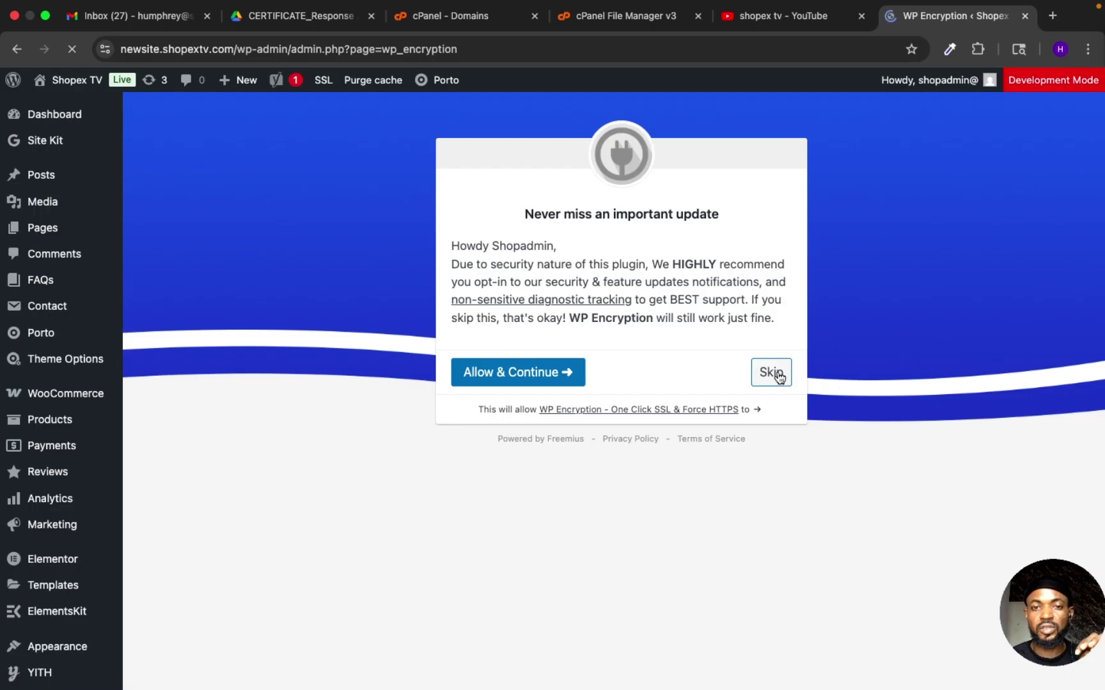
left_click(779, 376)
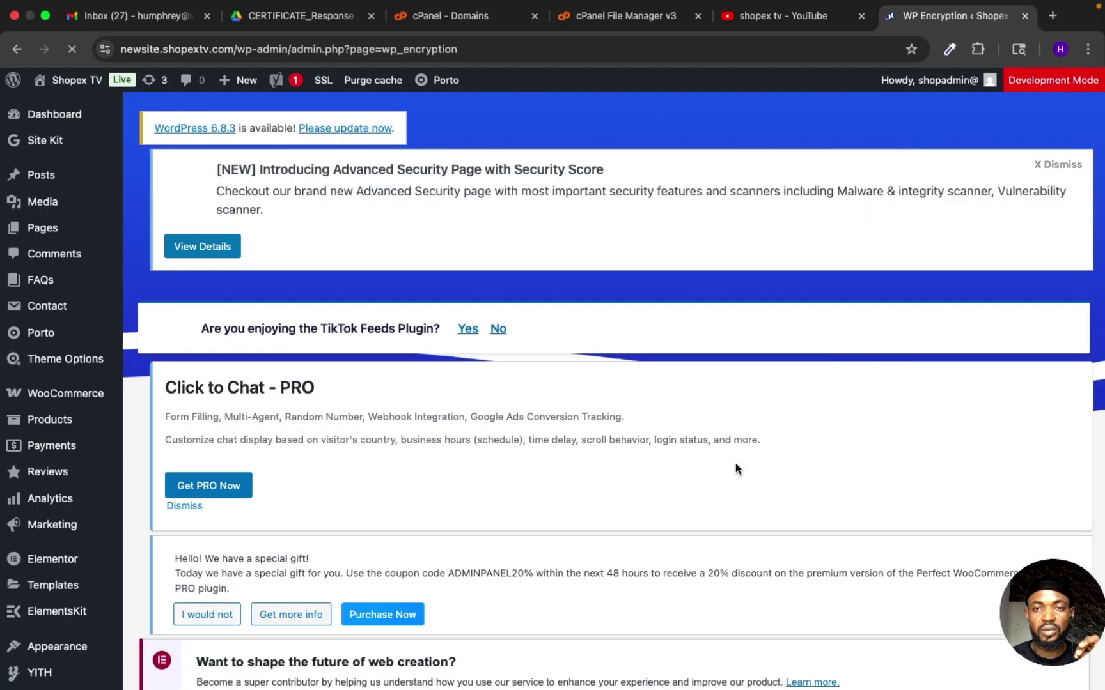
scroll(735, 465, "down", 5)
scroll(735, 463, "down", 3)
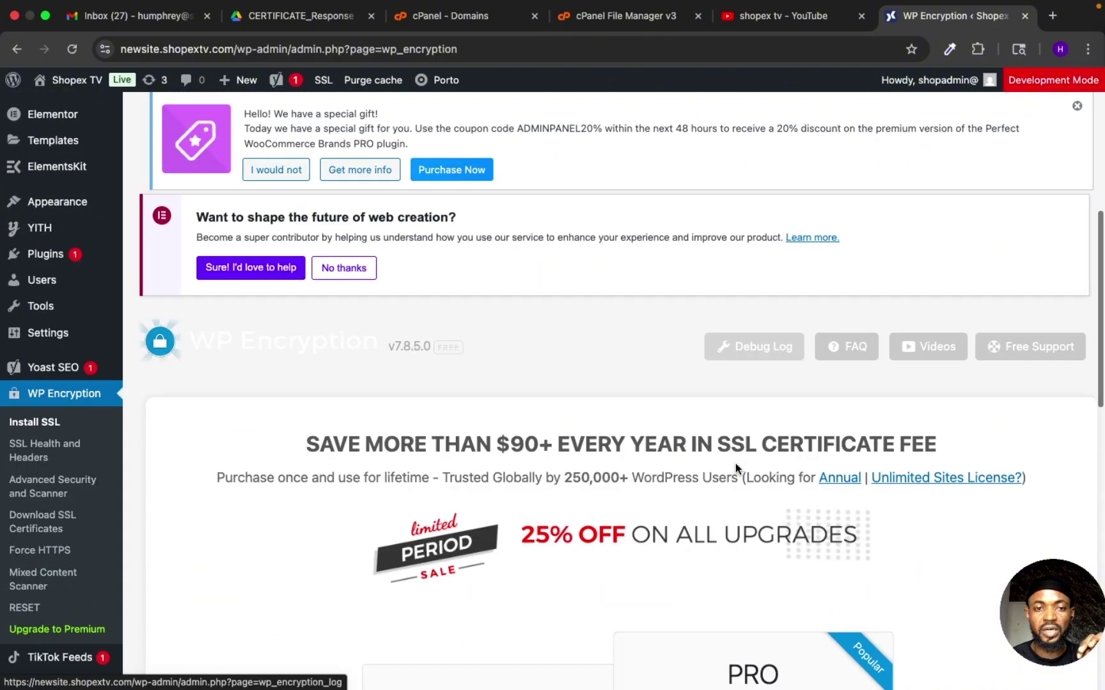
Step: Choose the FREE $0 plan from WP Encryption's pricing table
scroll(736, 462, "down", 6)
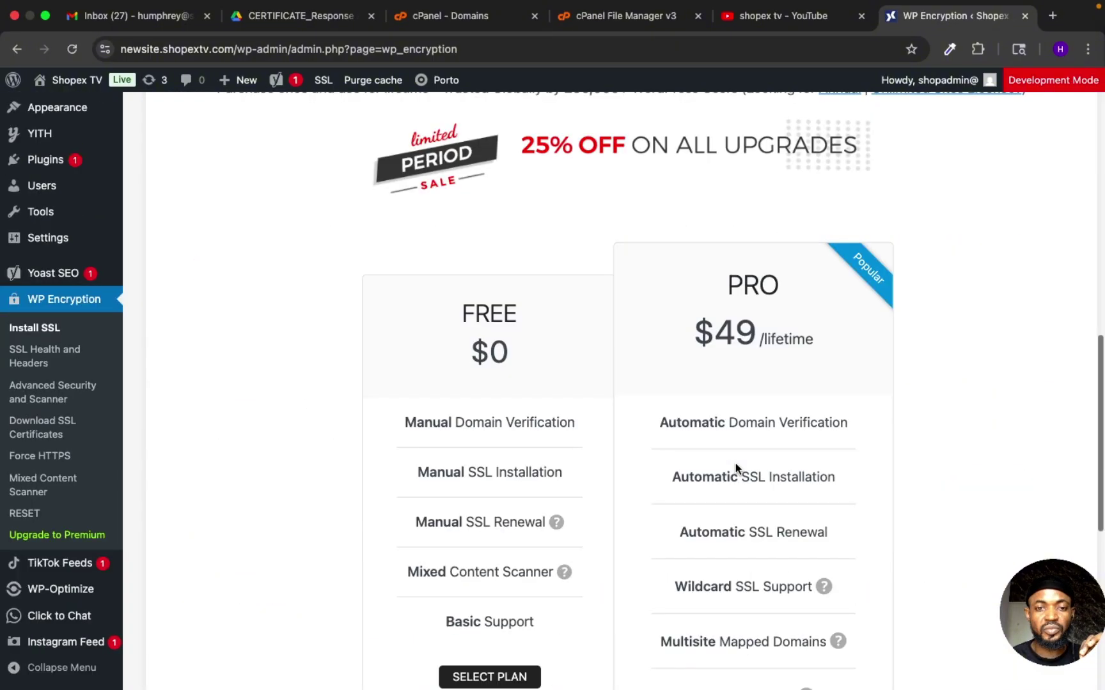
scroll(735, 463, "down", 2)
scroll(736, 463, "up", 4)
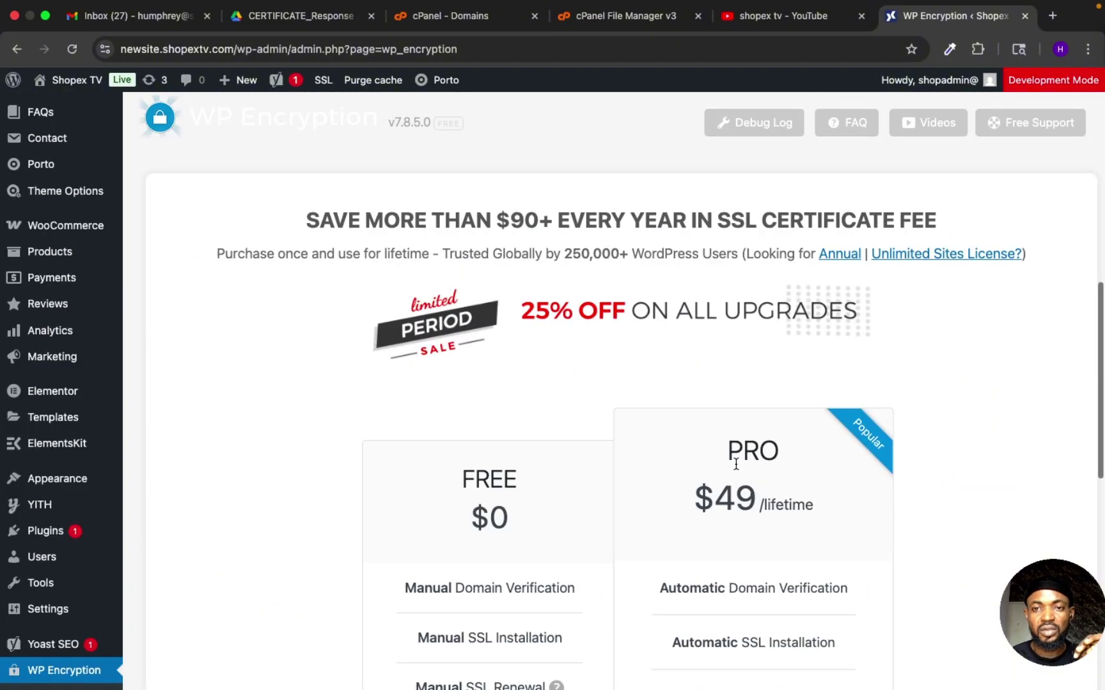
scroll(736, 464, "down", 3)
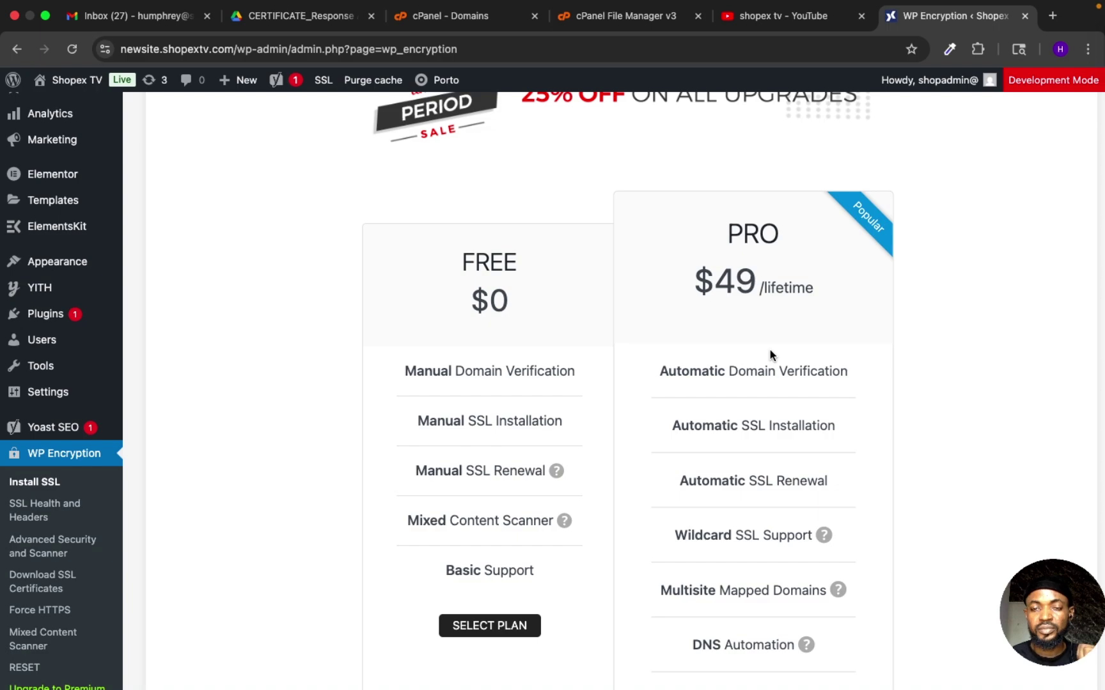
scroll(769, 355, "down", 1)
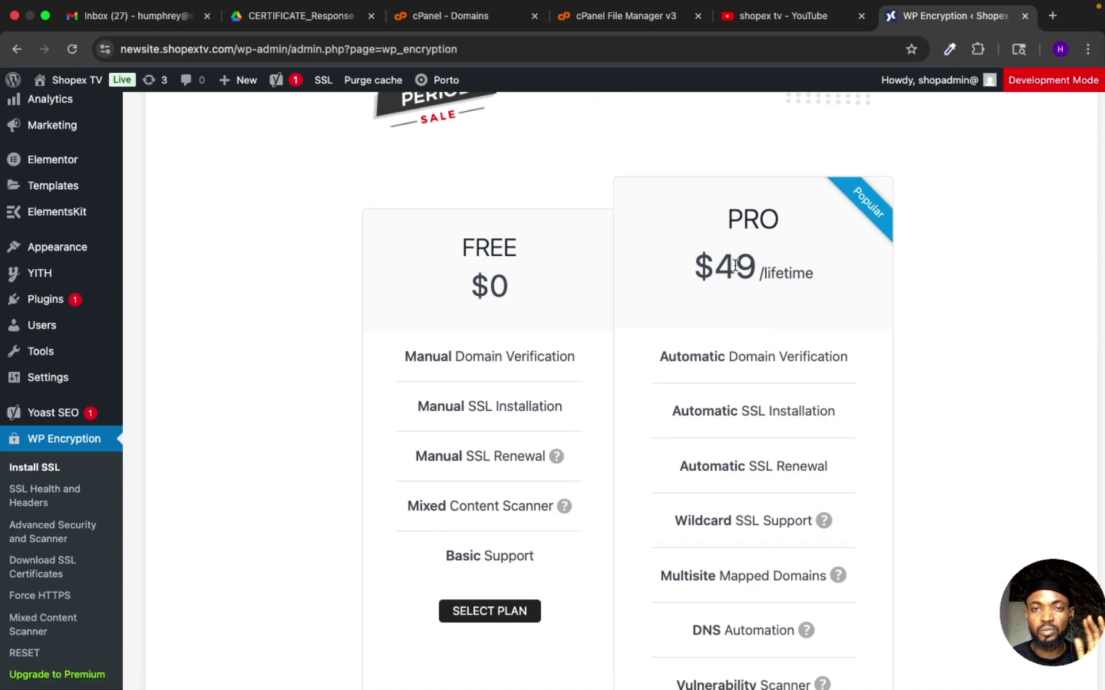
scroll(475, 534, "down", 3)
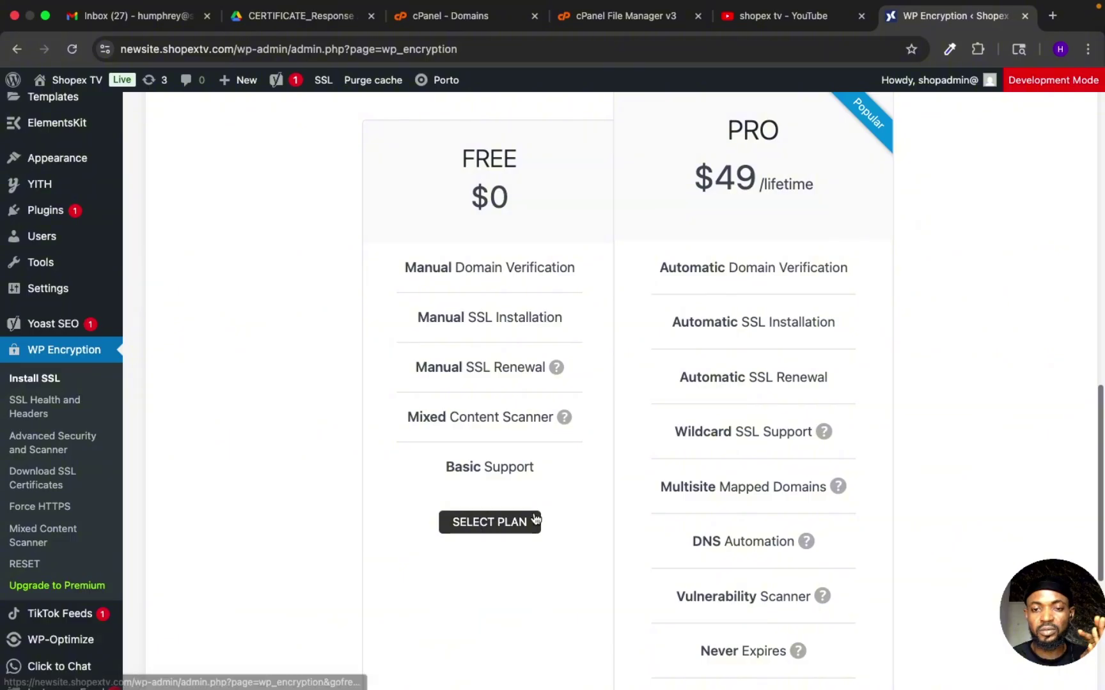
scroll(549, 459, "down", 3)
left_click(490, 422)
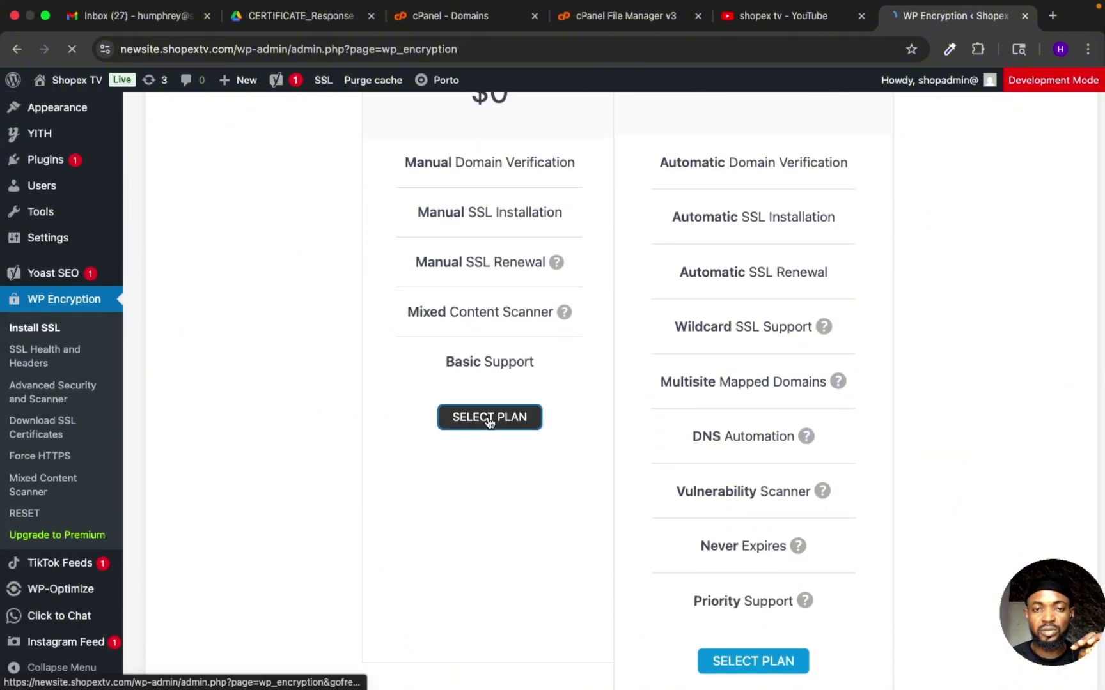
scroll(649, 391, "up", 10)
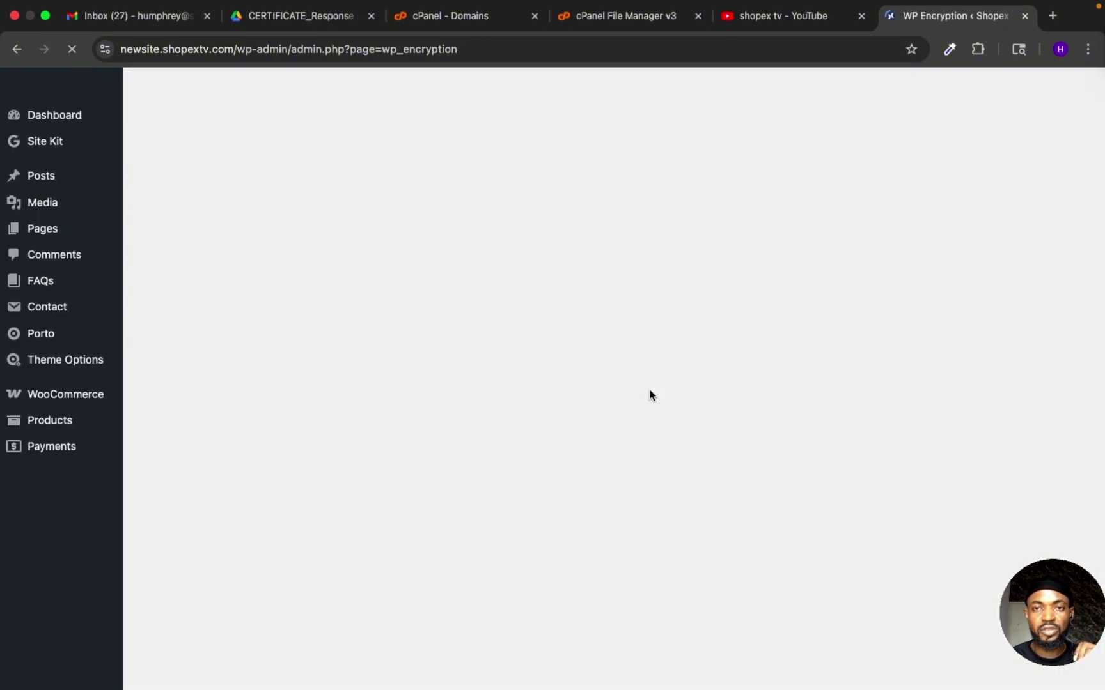
Step: Enter the contact e-mail address in WP Encryption's Install SSL form
scroll(649, 389, "down", 5)
scroll(649, 388, "down", 8)
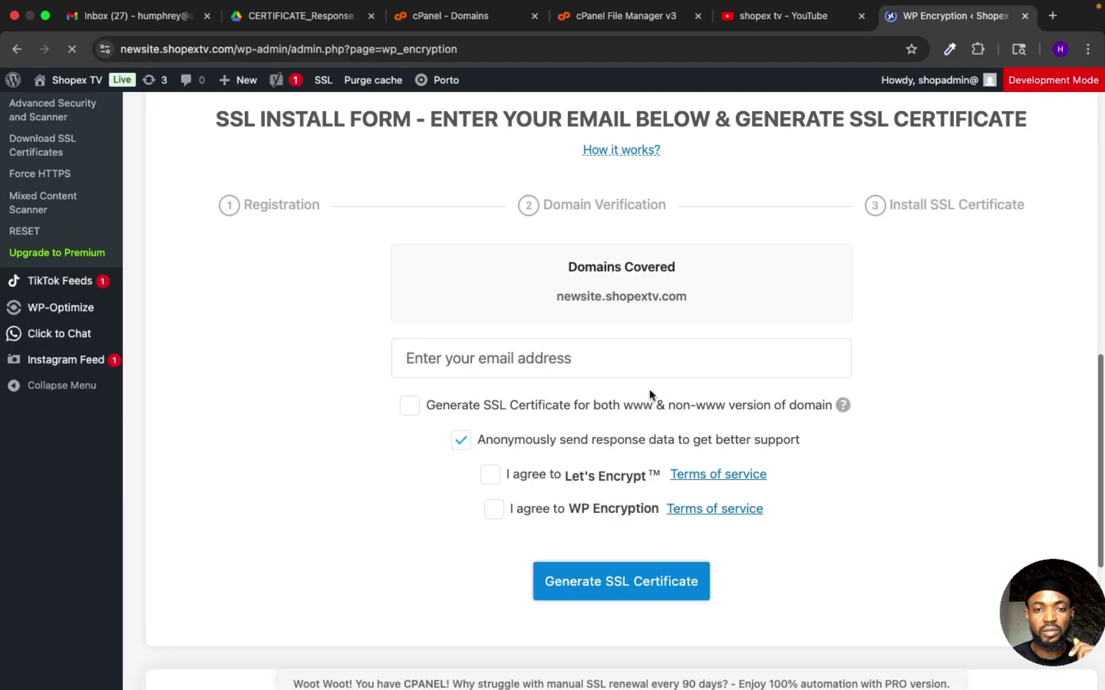
scroll(620, 327, "up", 2)
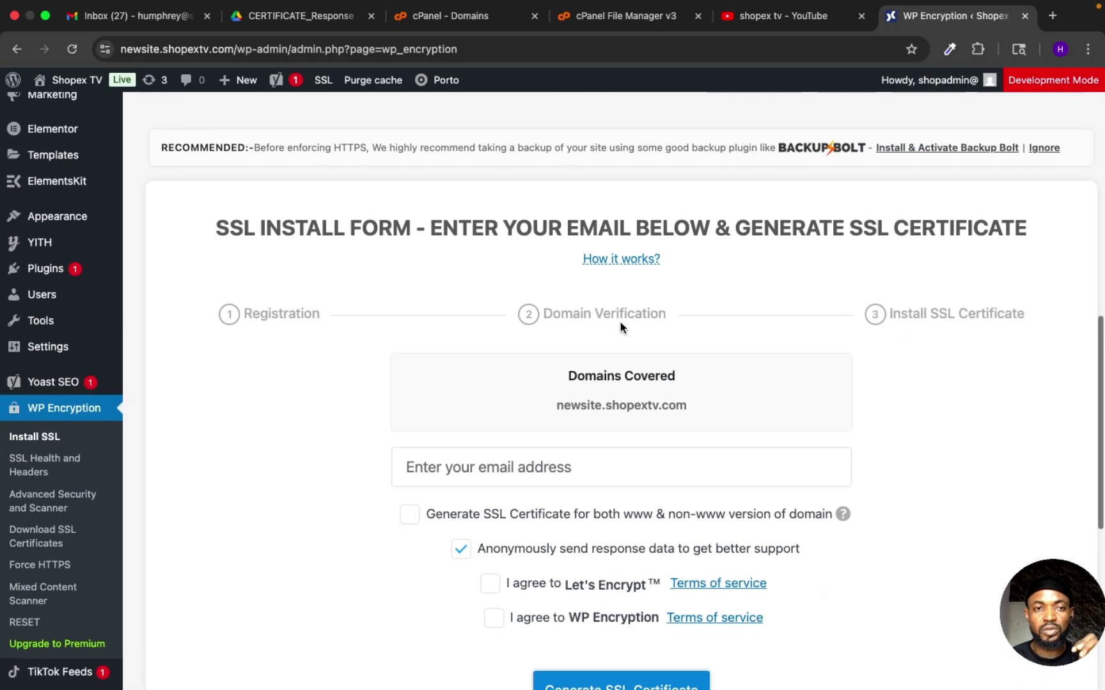
left_click(533, 463)
left_click(545, 510)
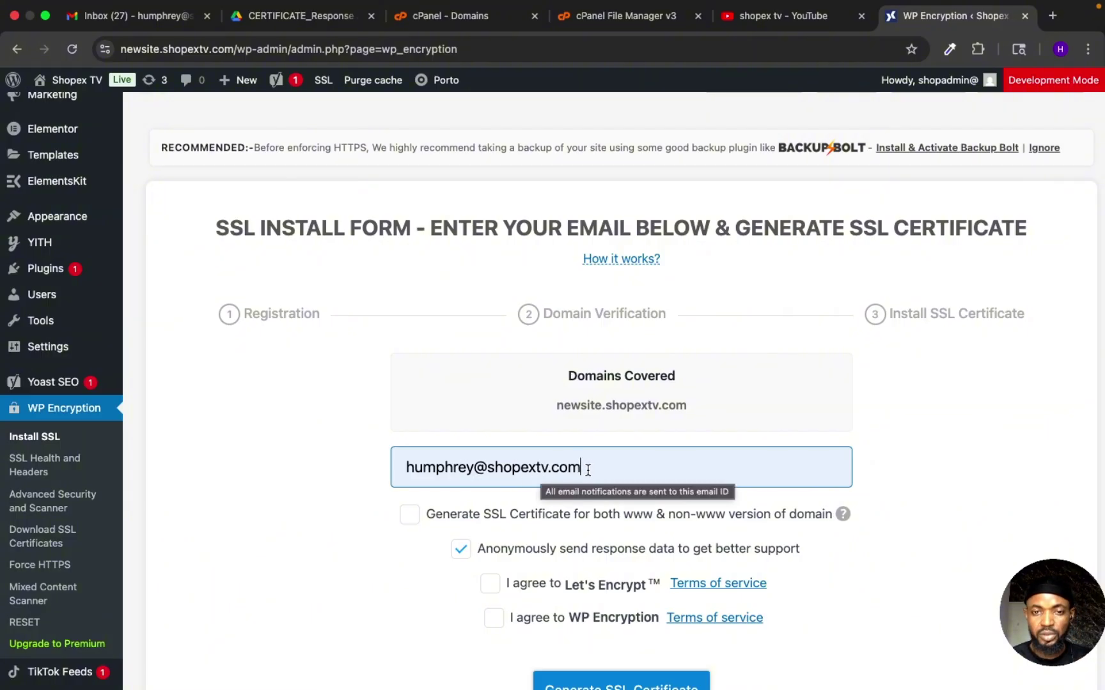
key("BackSpace")
key("BackSpace")
key("BackSpace")
key("BackSpace")
key("BackSpace")
key("BackSpace")
key("BackSpace")
key("BackSpace")
key("BackSpace")
key("BackSpace")
key("BackSpace")
key("BackSpace")
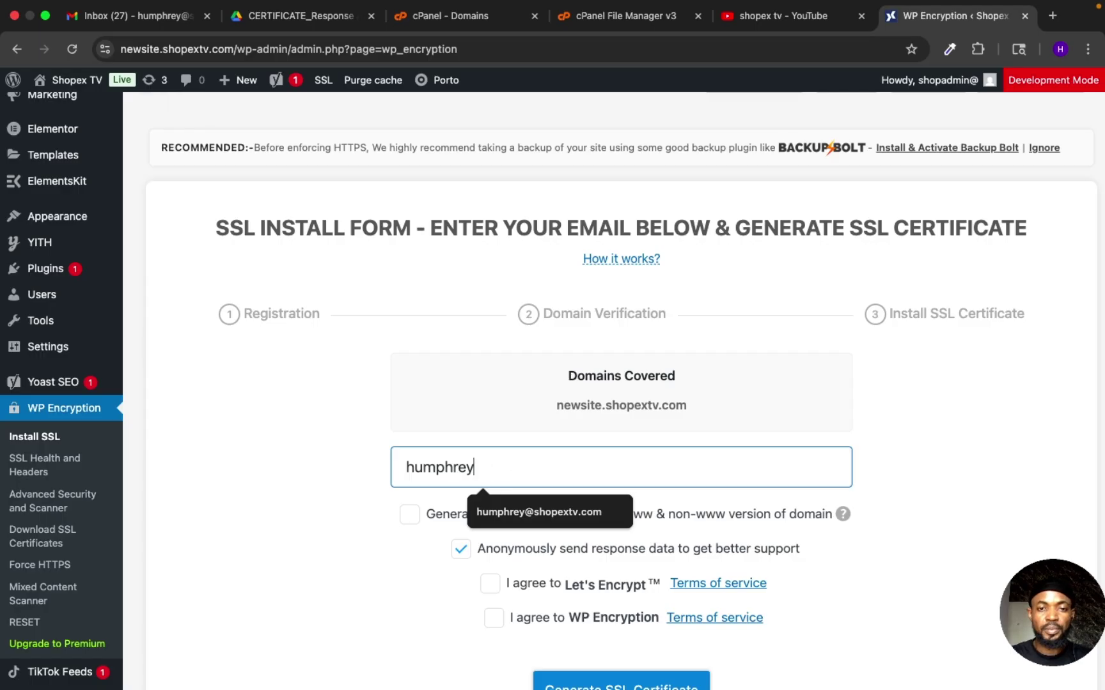
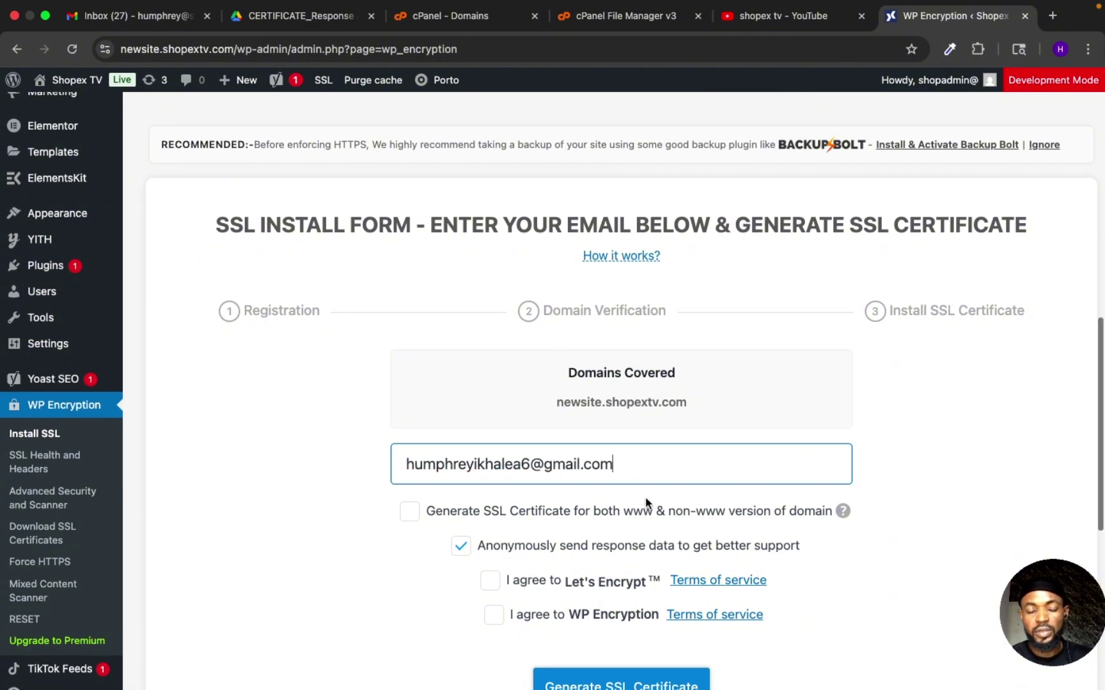
Step: Dismiss the unreachable-www warning and agree to both Let's Encrypt and WP Encryption terms
scroll(563, 450, "down", 3)
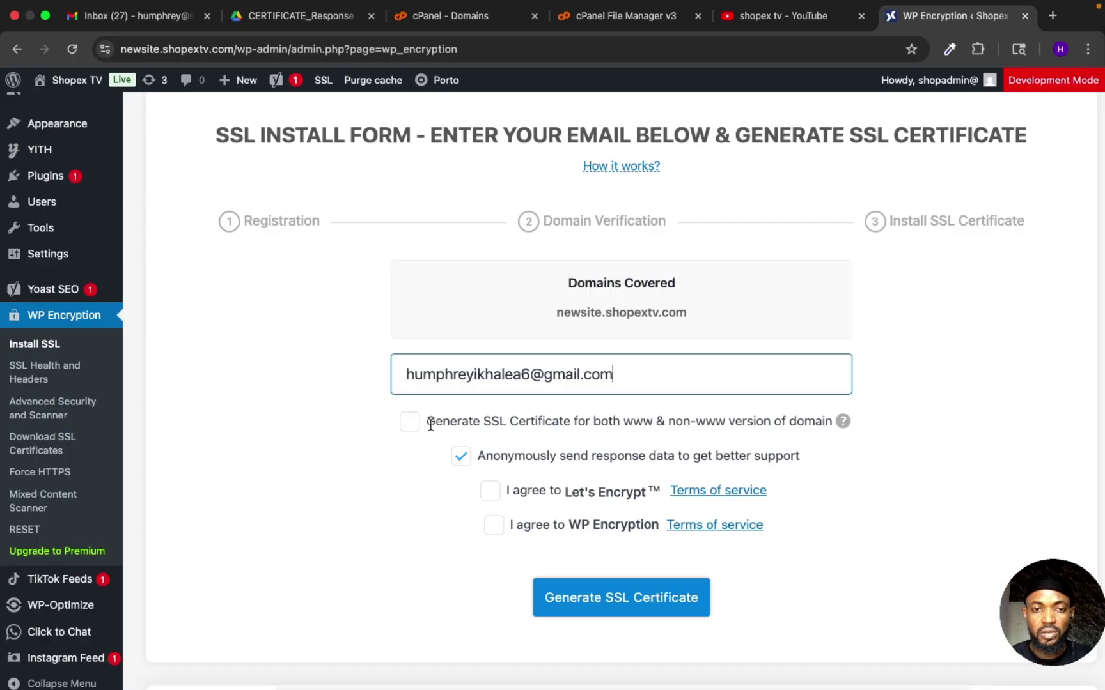
left_click(411, 423)
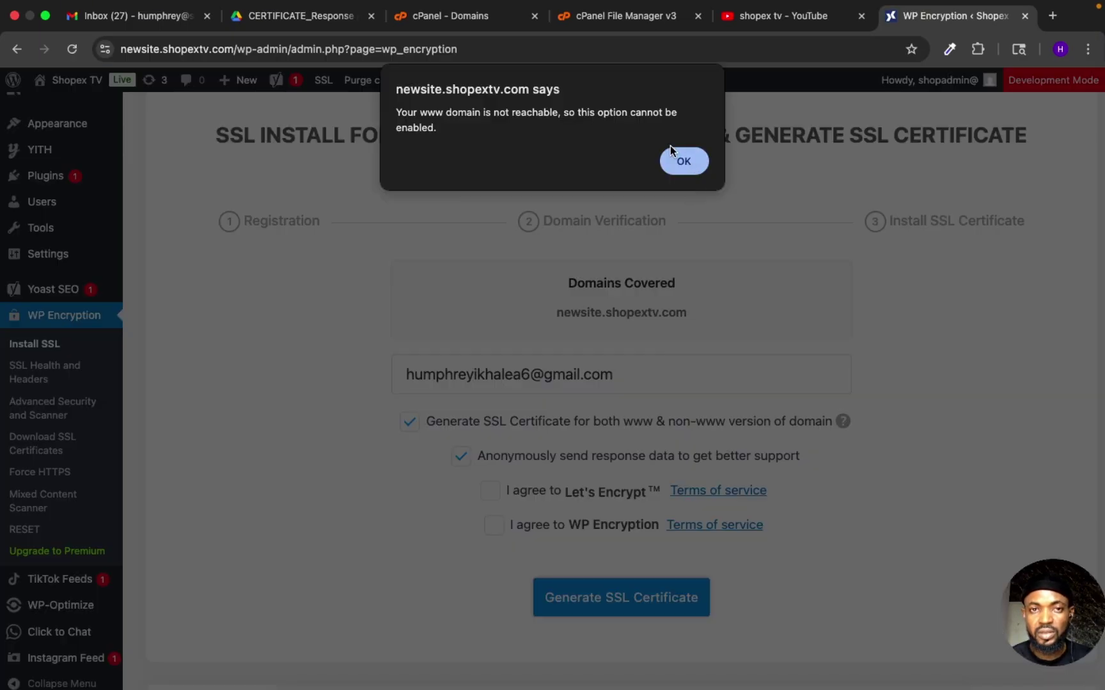
left_click(681, 164)
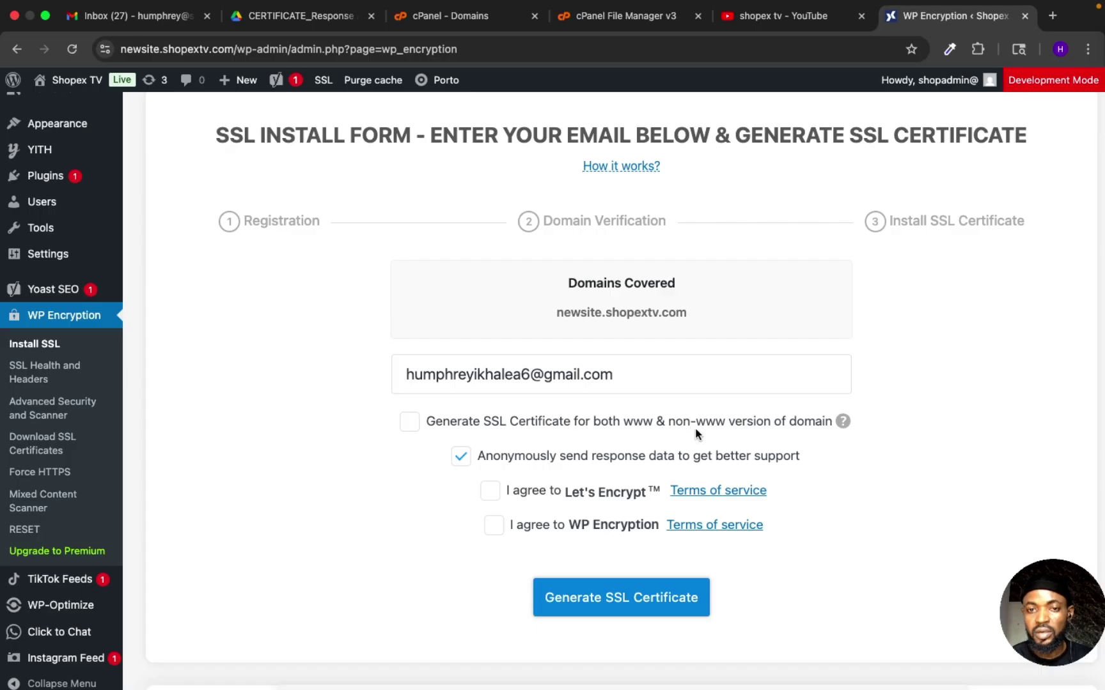
left_click(491, 492)
left_click(493, 524)
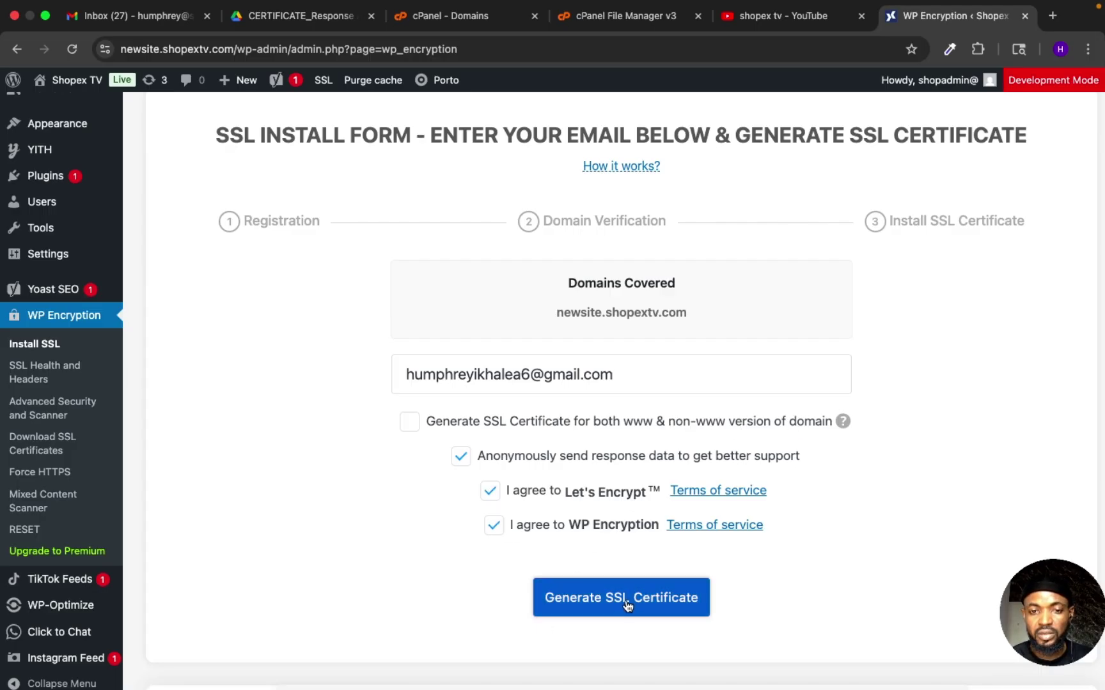
Step: Generate the SSL certificate for newsite.shopextv.com
scroll(583, 446, "up", 2)
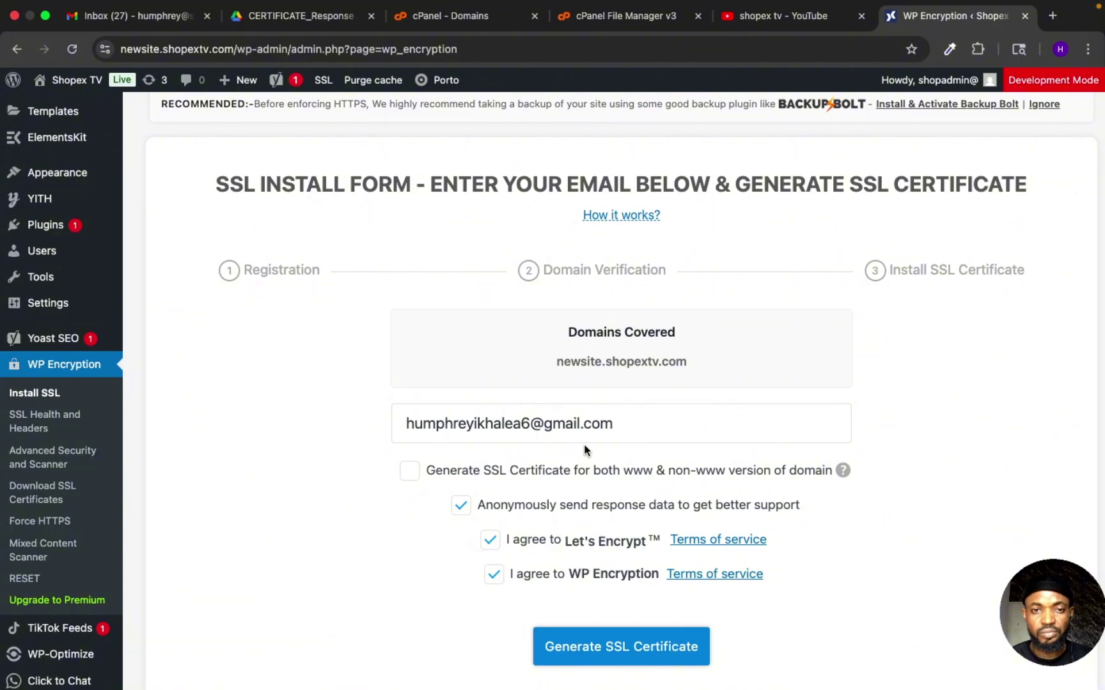
scroll(583, 444, "down", 3)
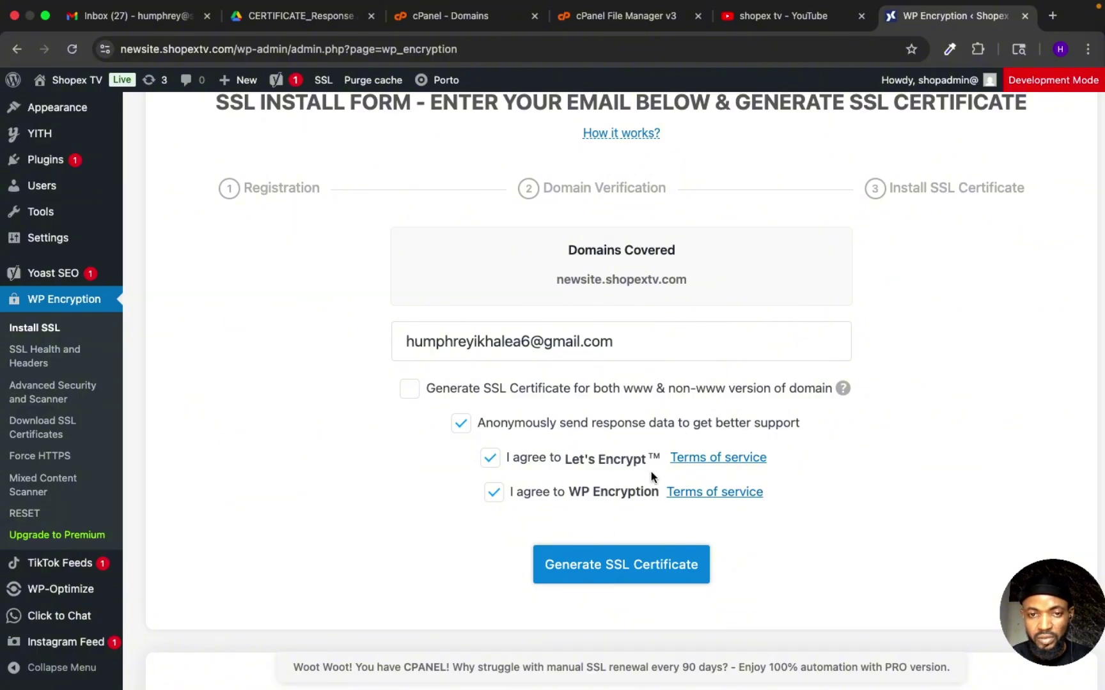
left_click(574, 579)
scroll(731, 499, "down", 3)
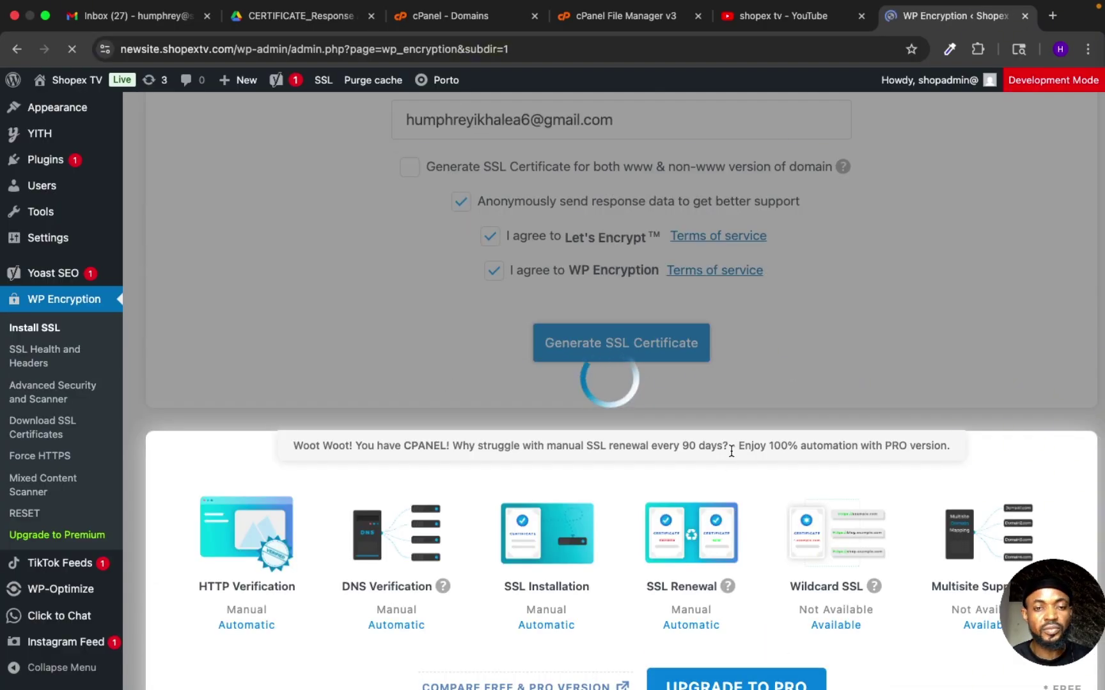
scroll(731, 451, "down", 1)
scroll(730, 449, "down", 8)
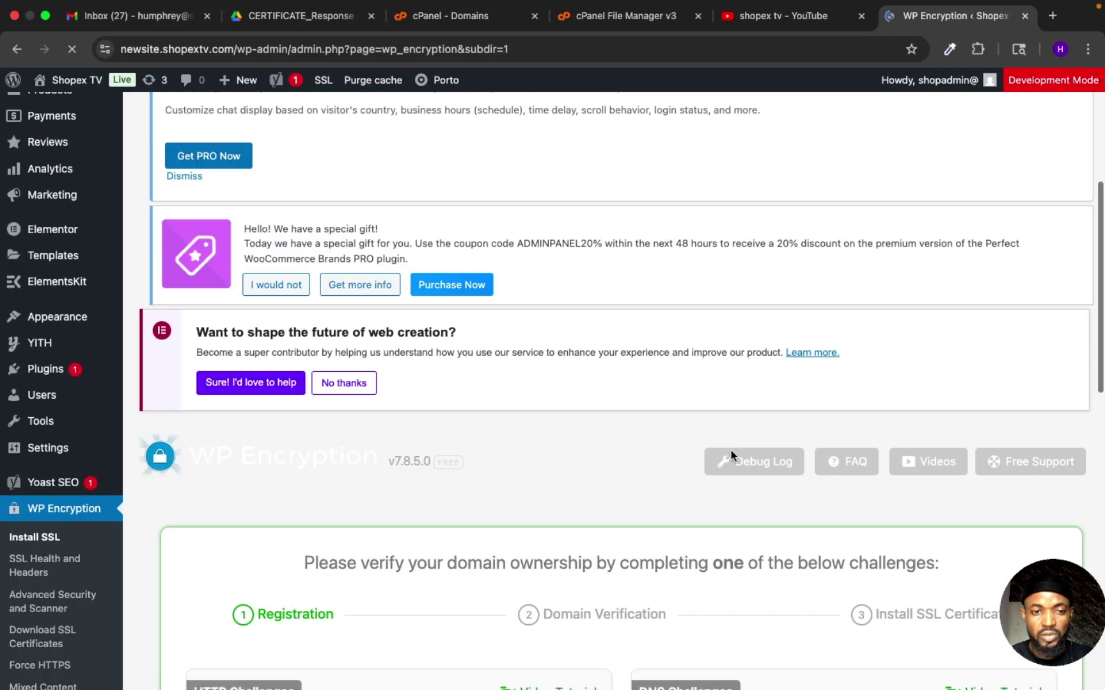
Step: Review the HTTP and DNS verification challenges, checking the cPanel domains list in between
scroll(731, 451, "down", 1)
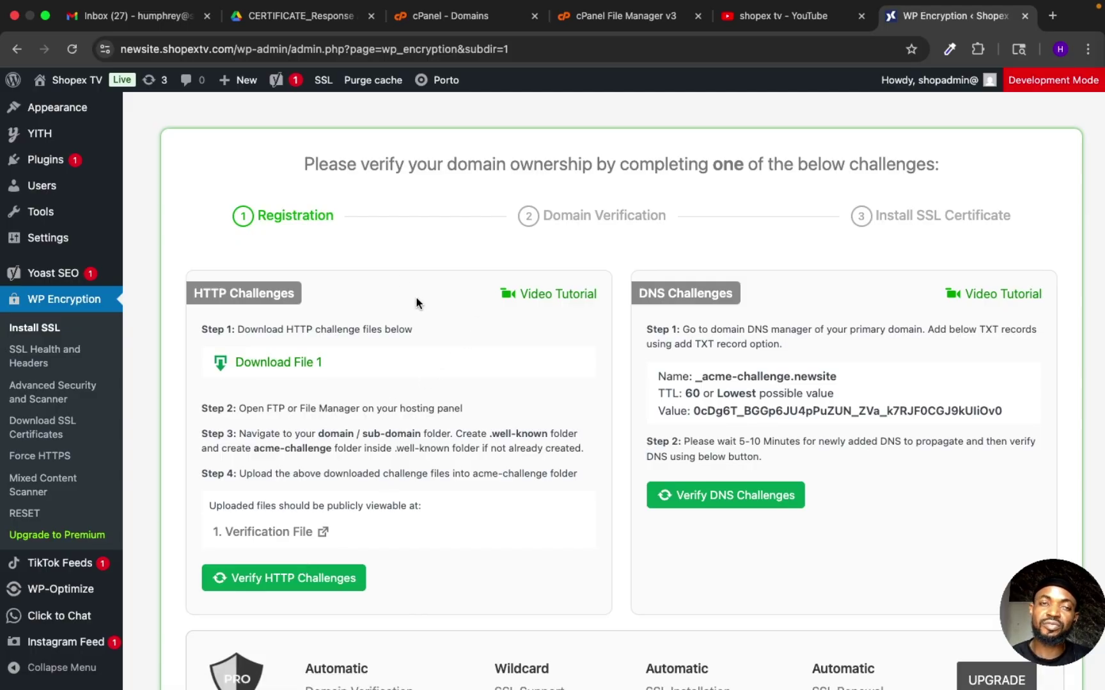
left_click(449, 17)
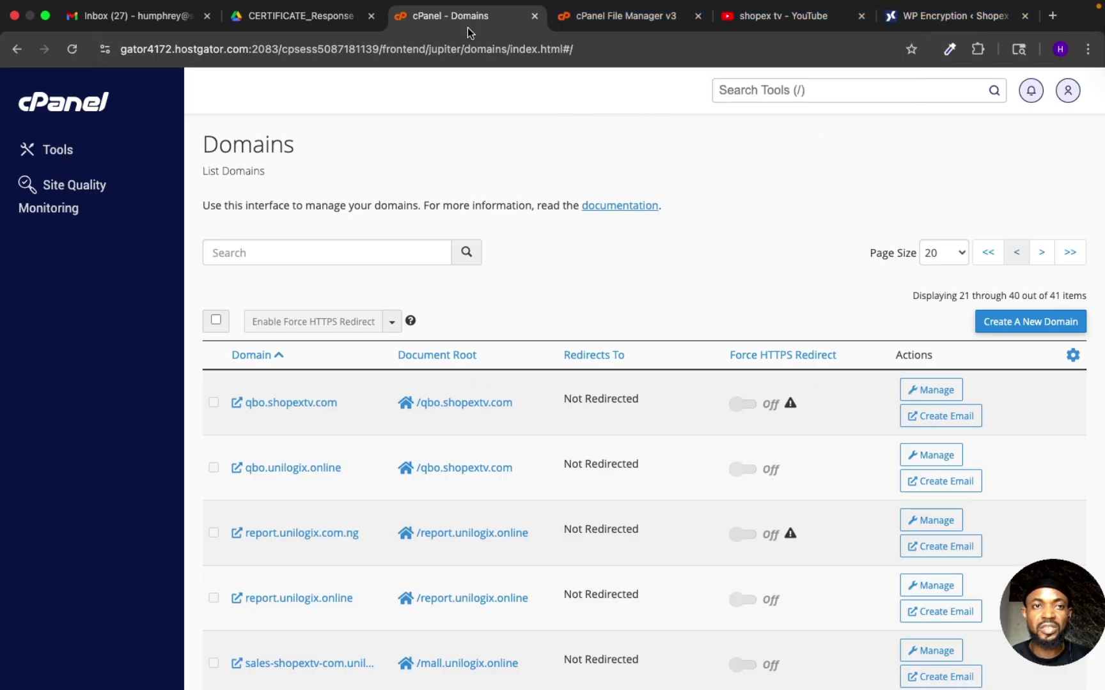
left_click(916, 19)
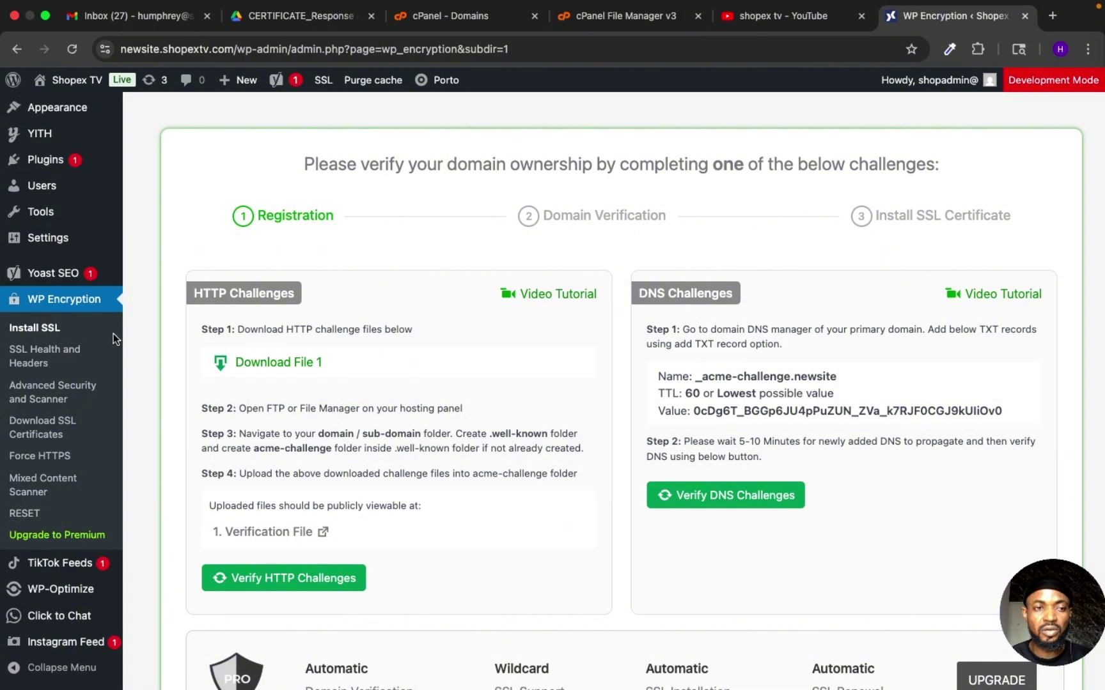
scroll(48, 441, "down", 1)
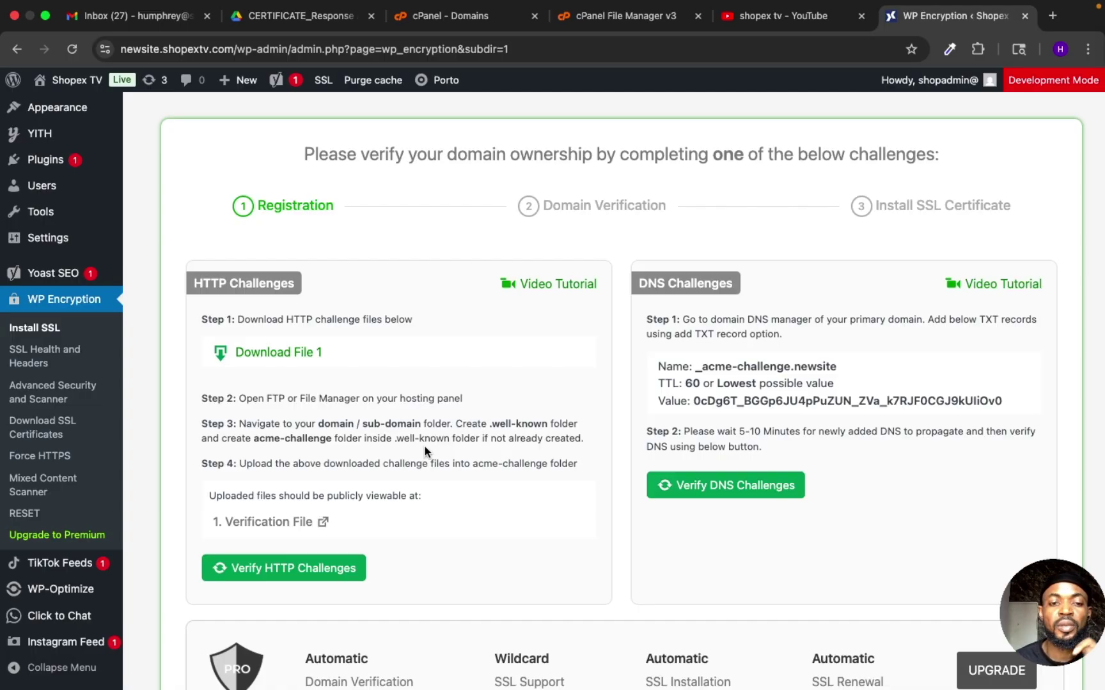
Step: In File Manager, open newsite.shopextv.com's .well-known/acme-challenge folder
left_click(635, 18)
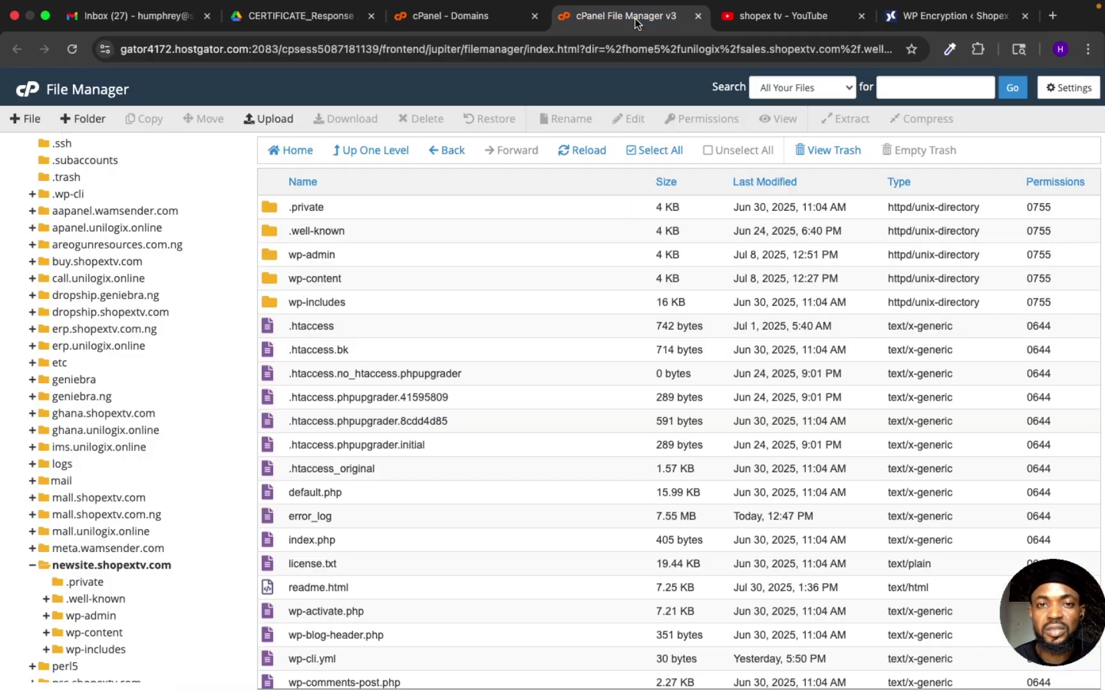
scroll(99, 515, "down", 2)
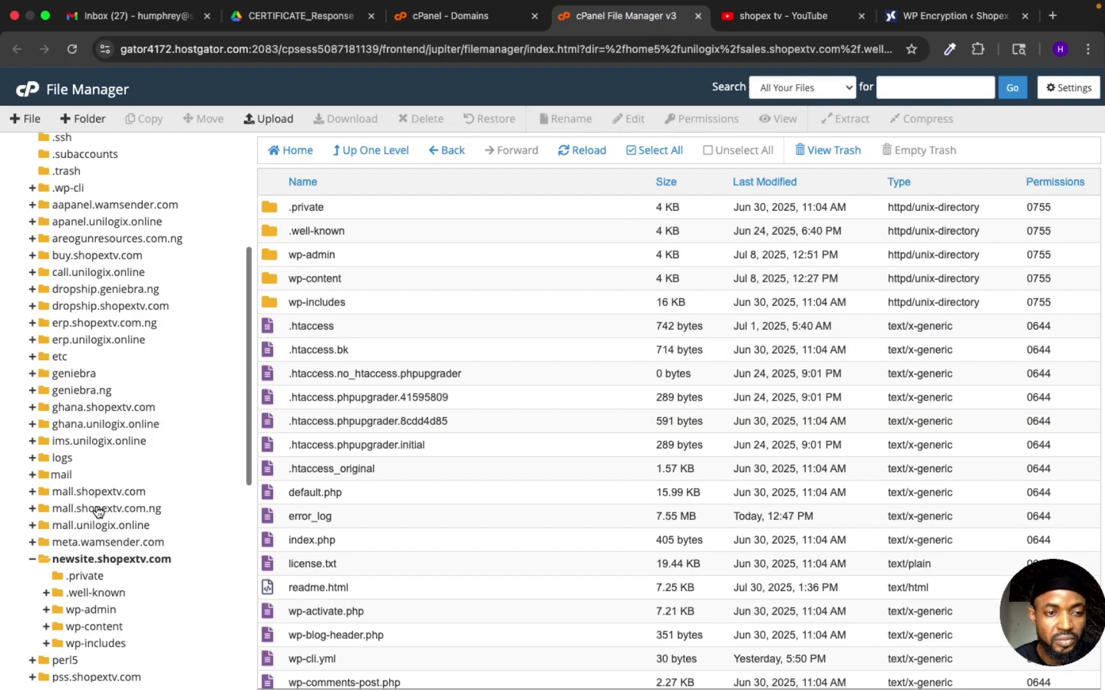
left_click(35, 511)
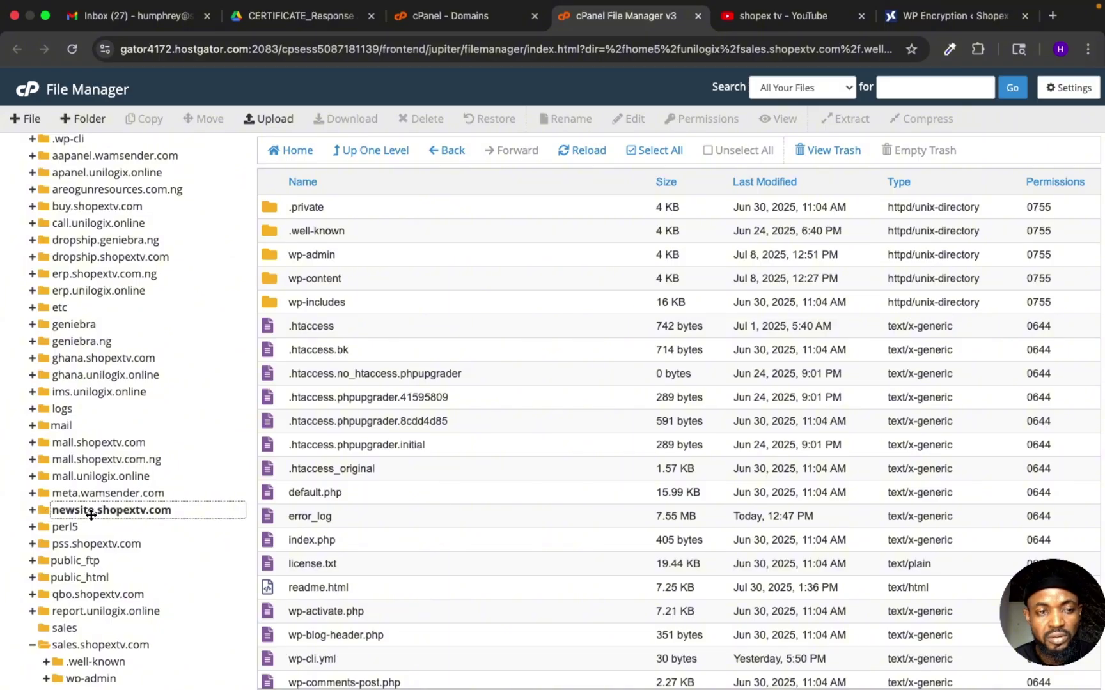
left_click(91, 513)
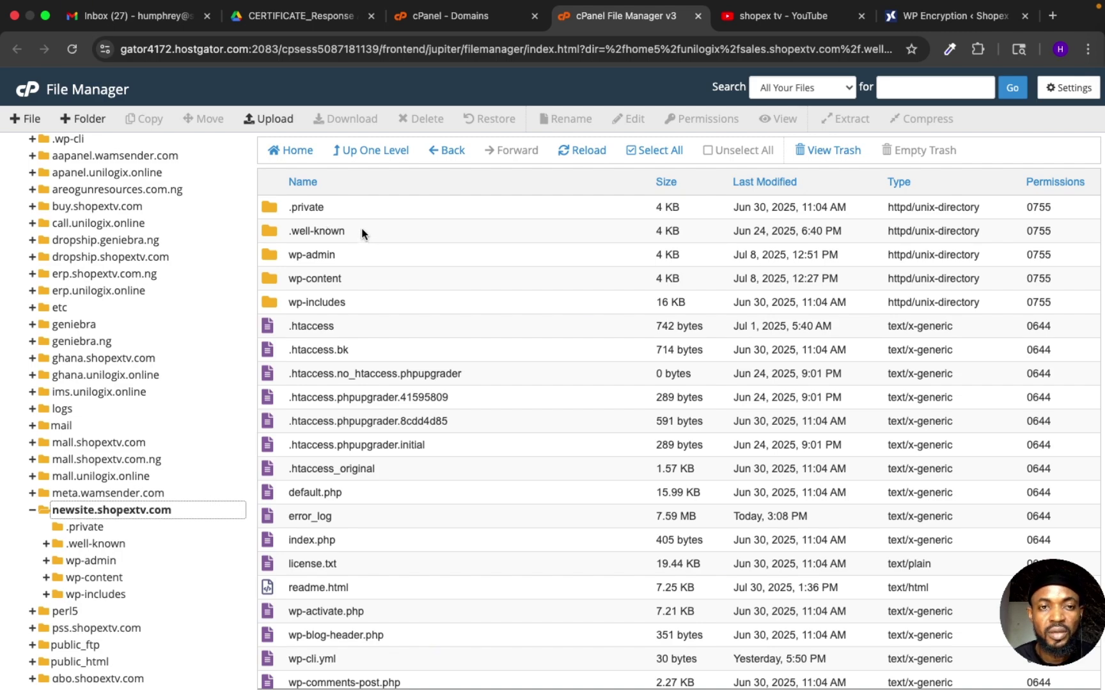
double_click(360, 230)
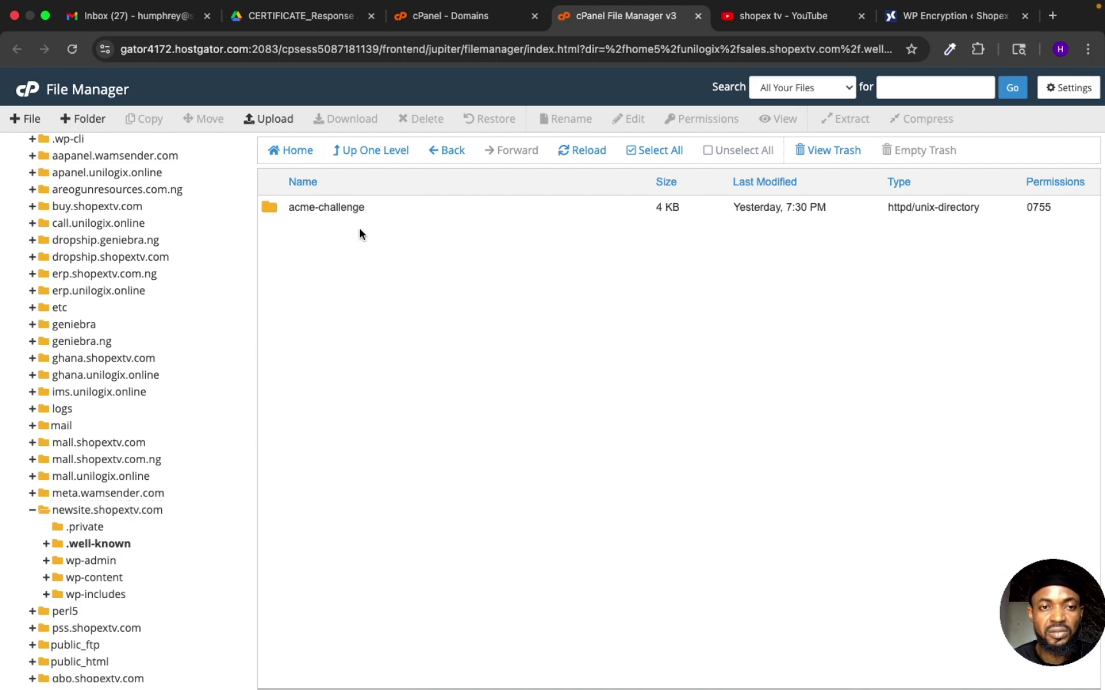
double_click(352, 218)
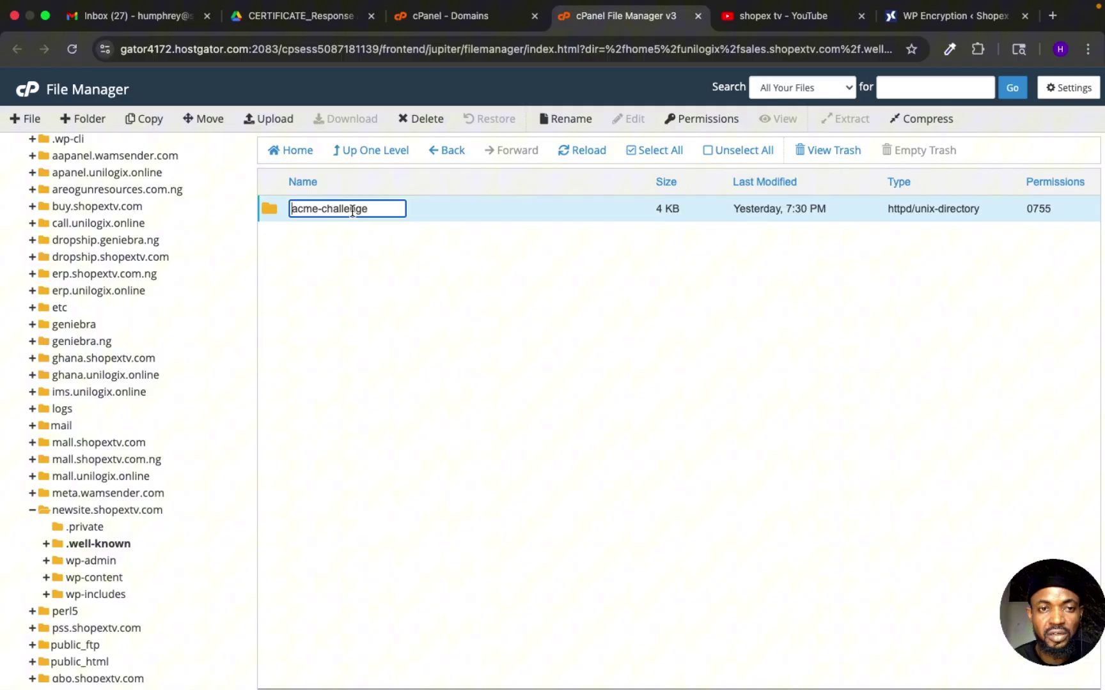
double_click(437, 209)
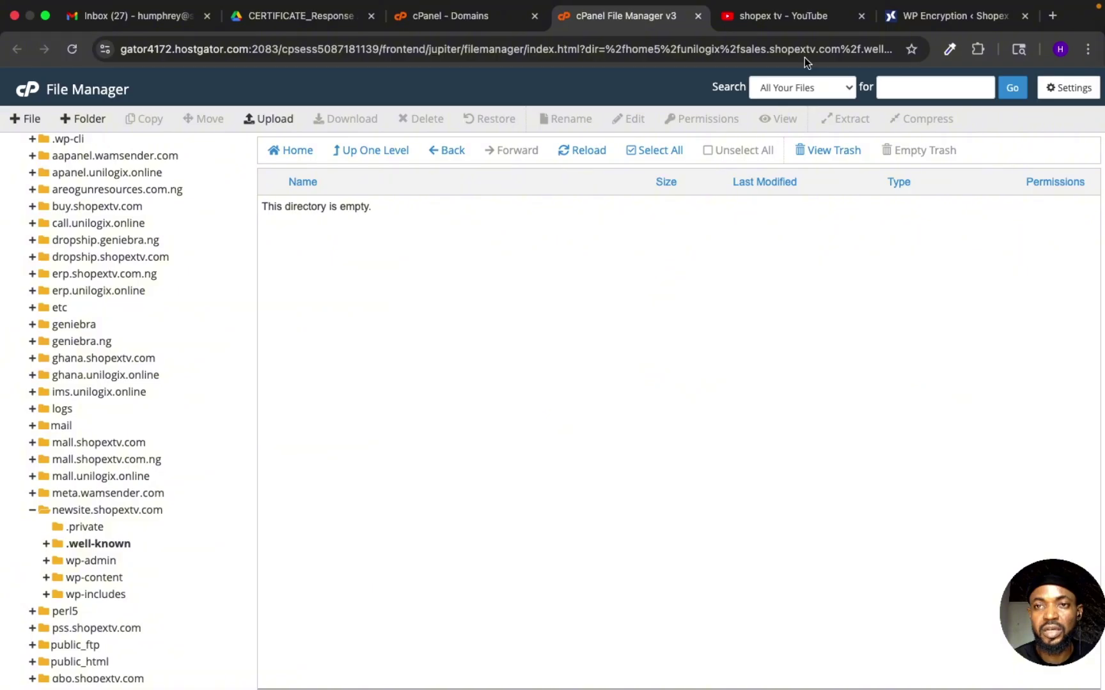
Step: Go back up, reopen .well-known/acme-challenge to confirm it's empty, then return to WP Encryption
left_click(451, 156)
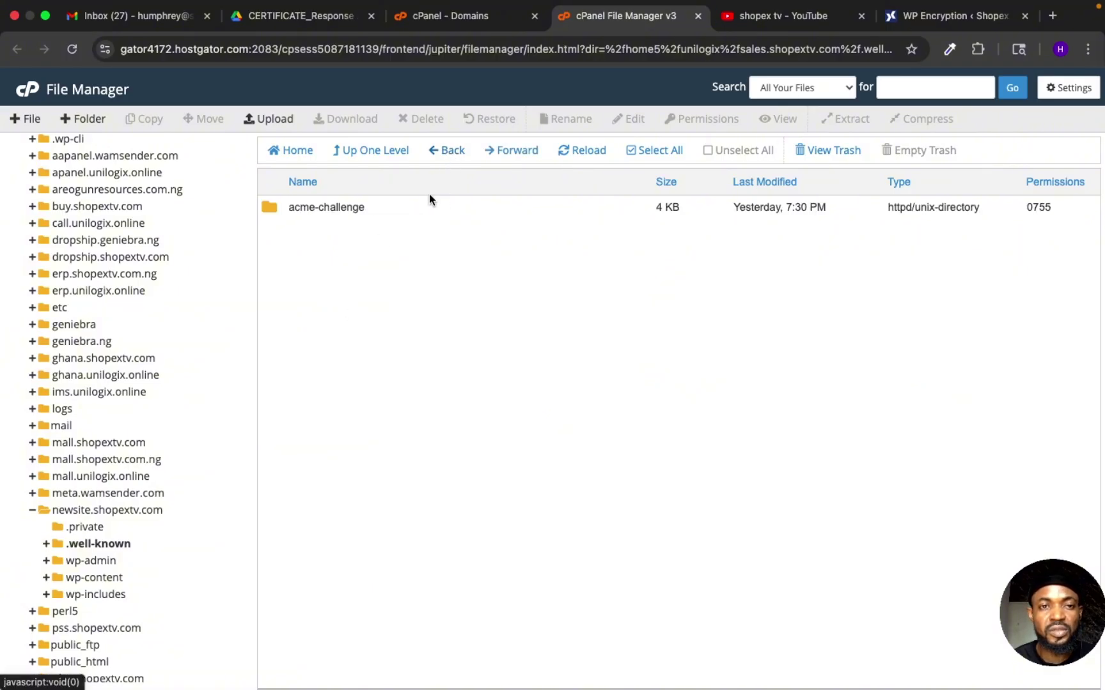
left_click(446, 154)
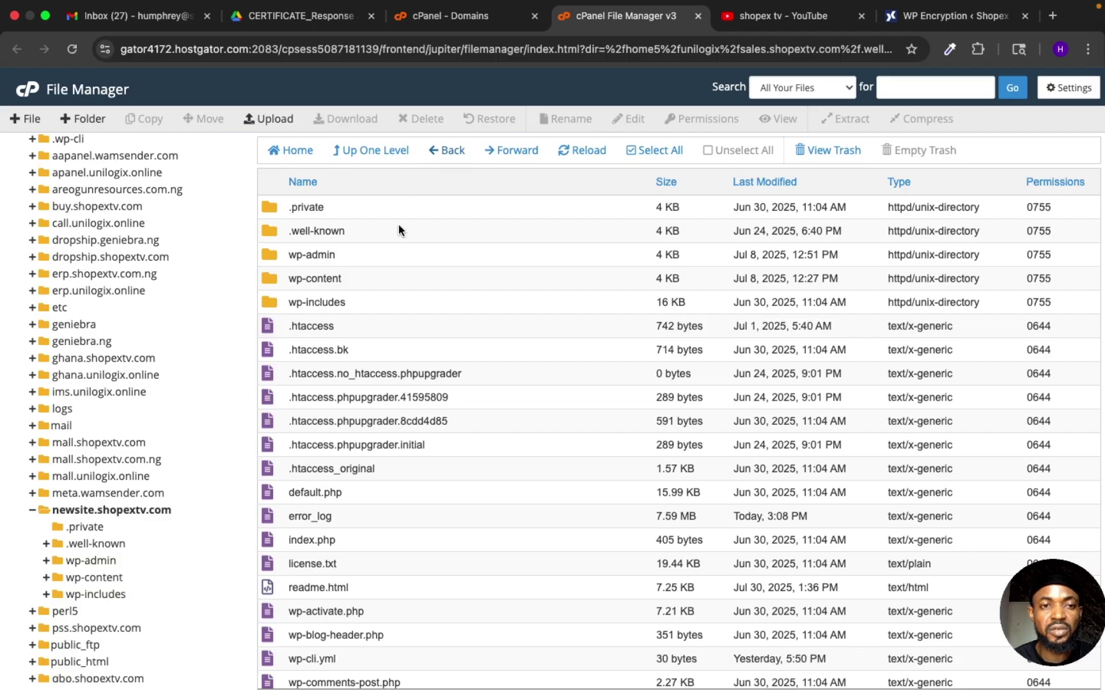
double_click(367, 231)
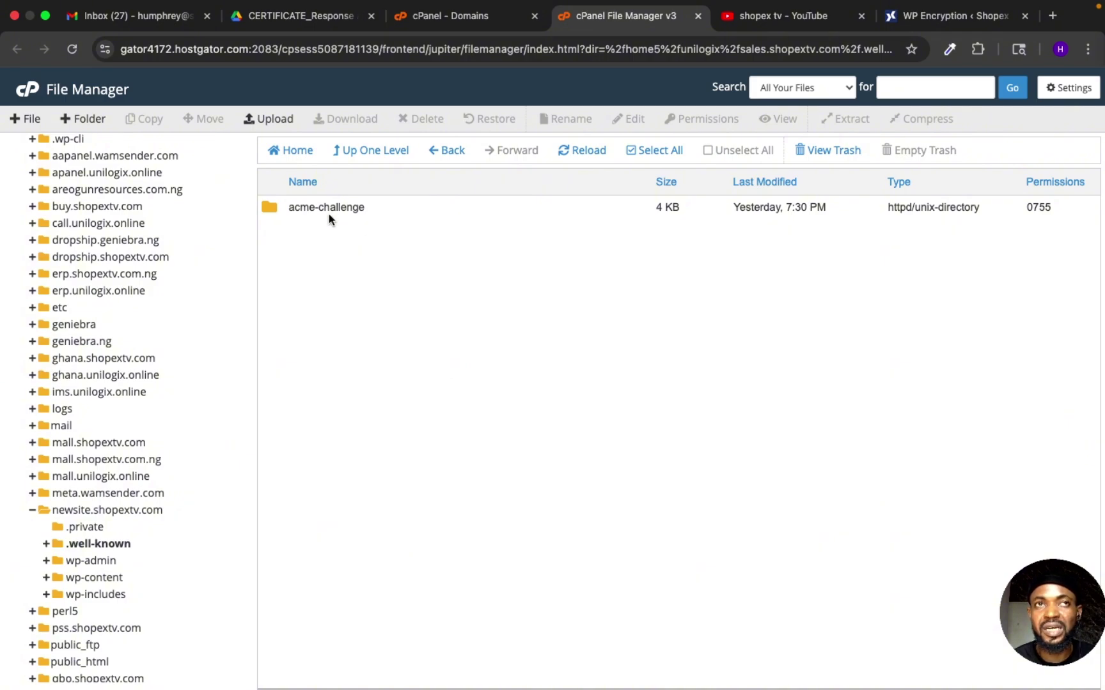
double_click(390, 206)
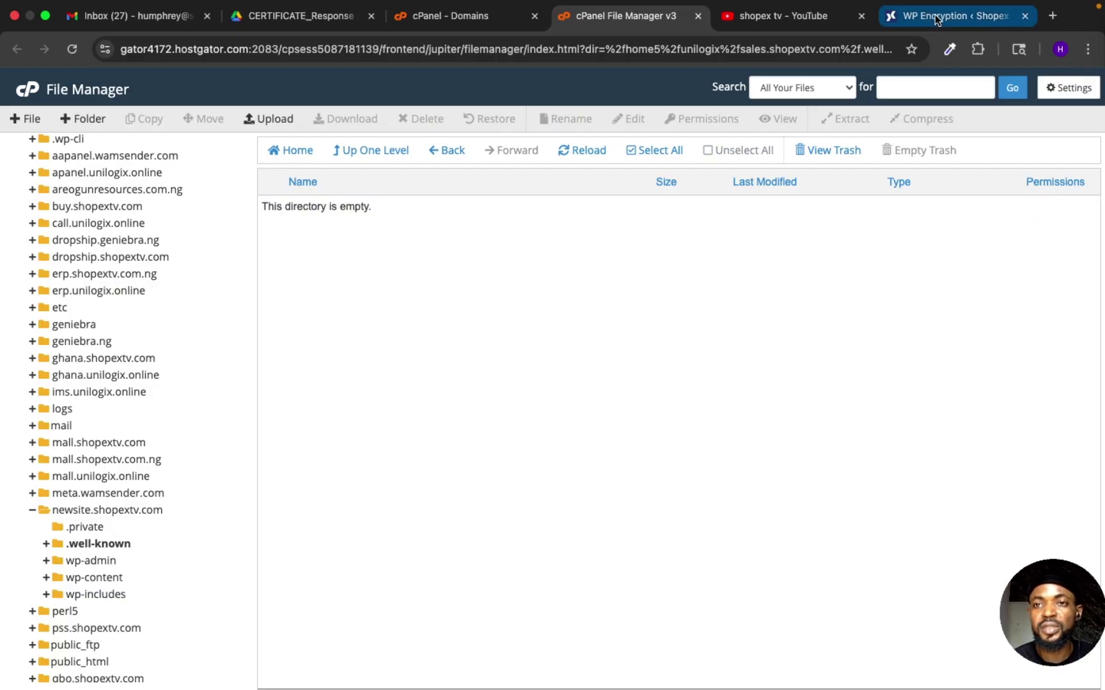
left_click(893, 25)
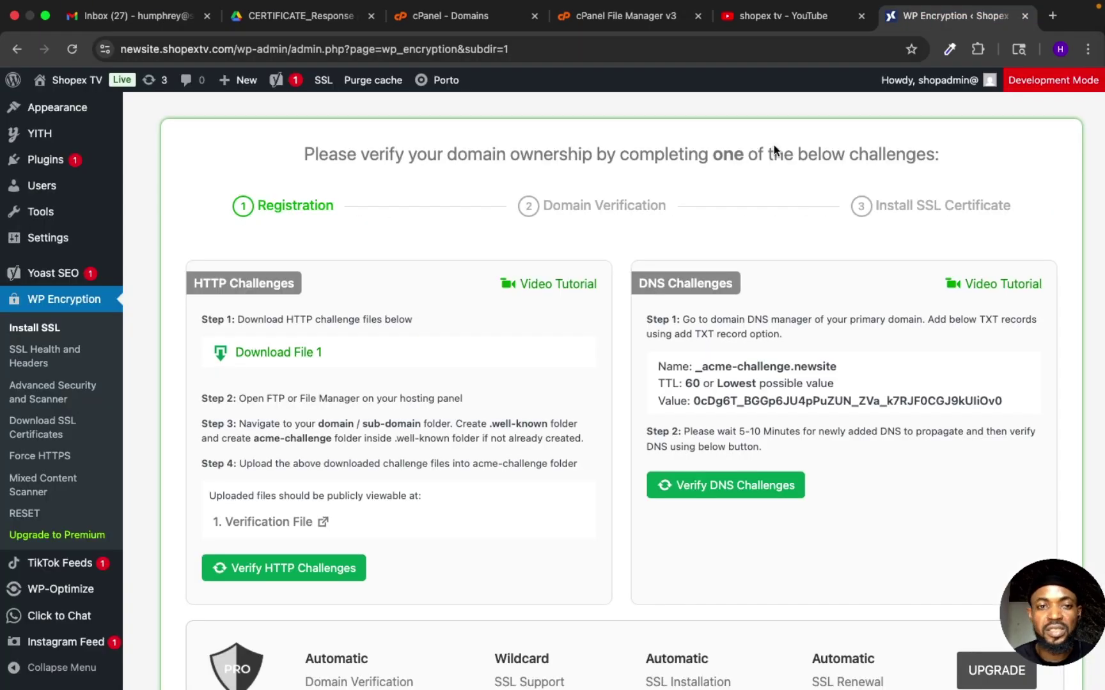
Step: Download the HTTP challenge file and upload it into the acme-challenge folder
left_click(300, 360)
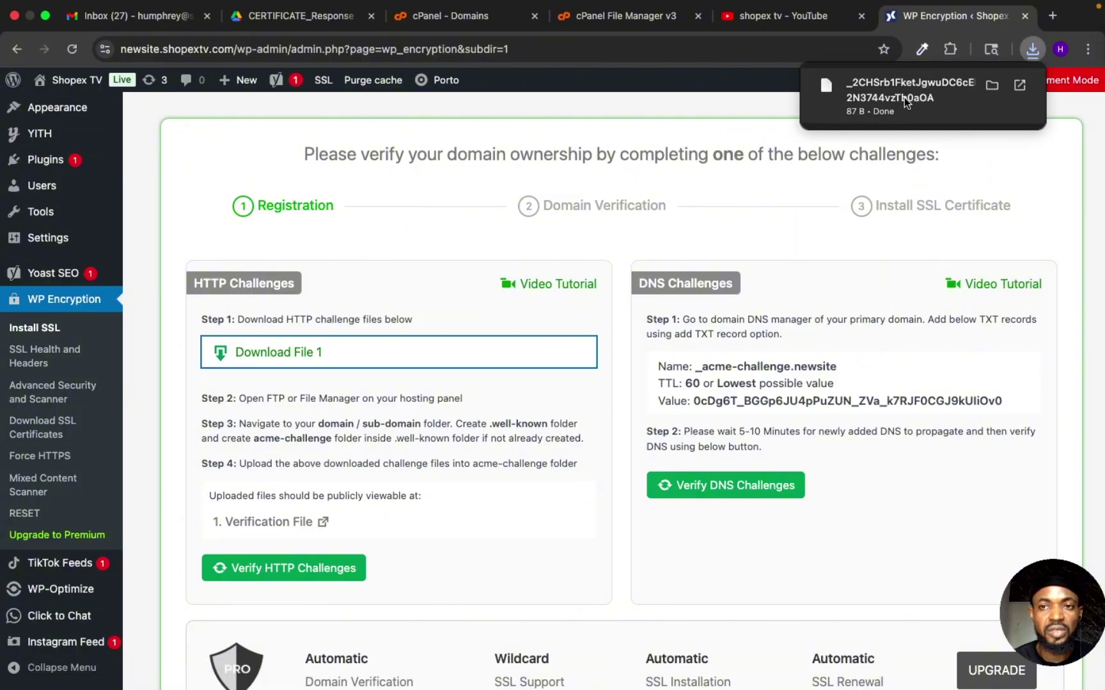
left_click(627, 18)
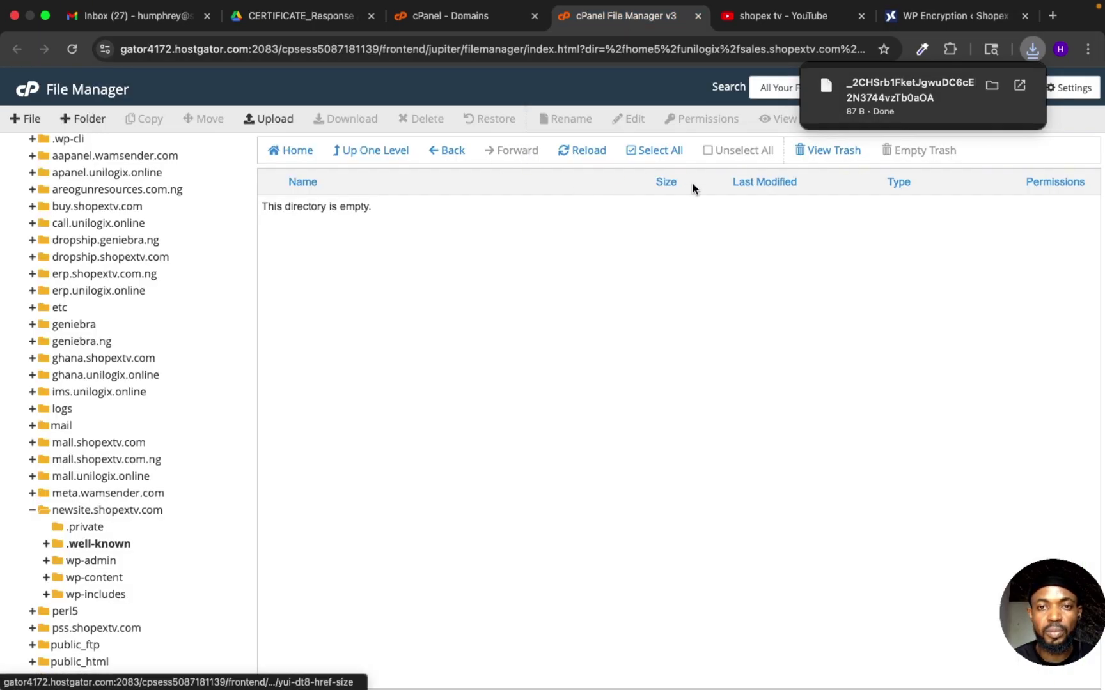
left_click(278, 118)
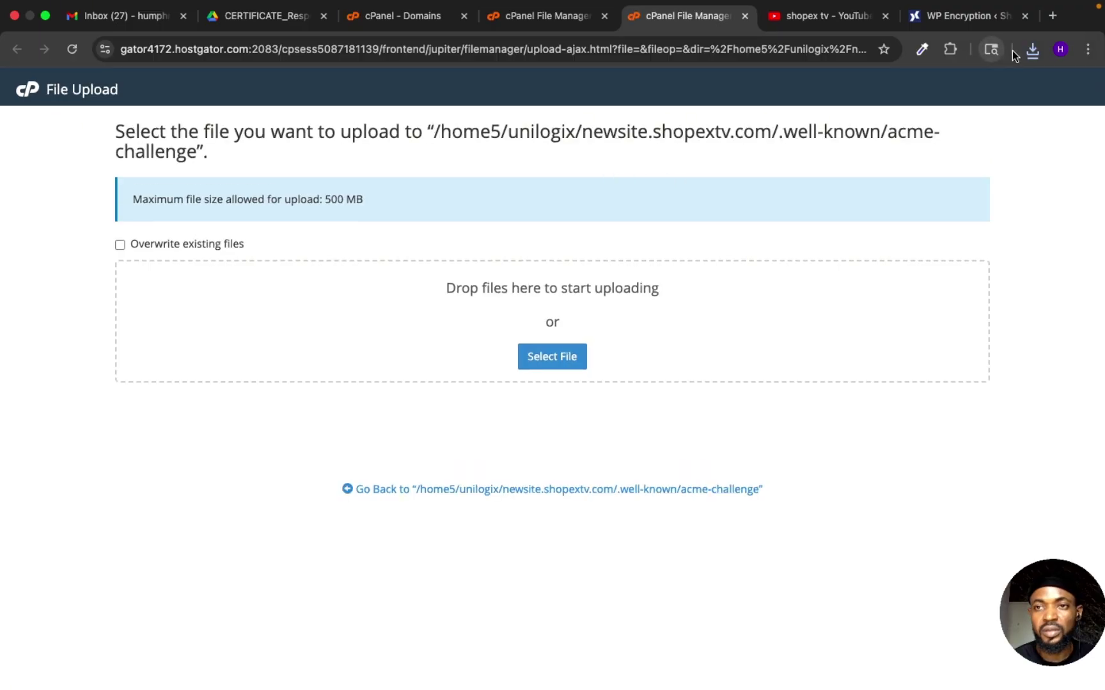
left_click(1033, 50)
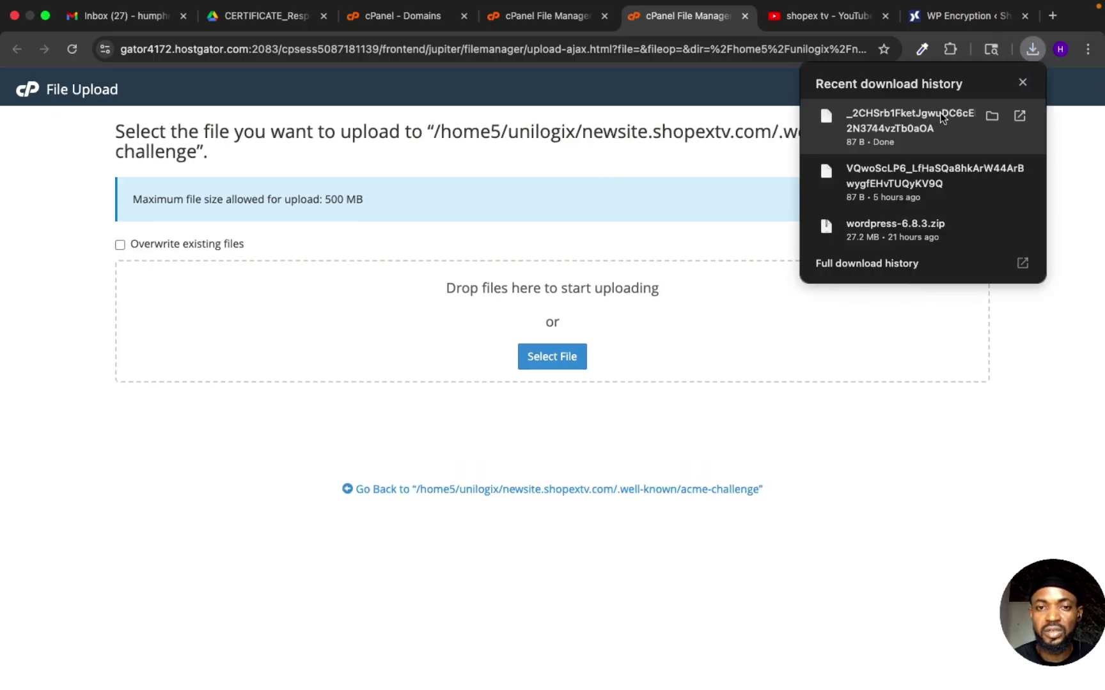
left_click_drag(557, 265, 539, 302)
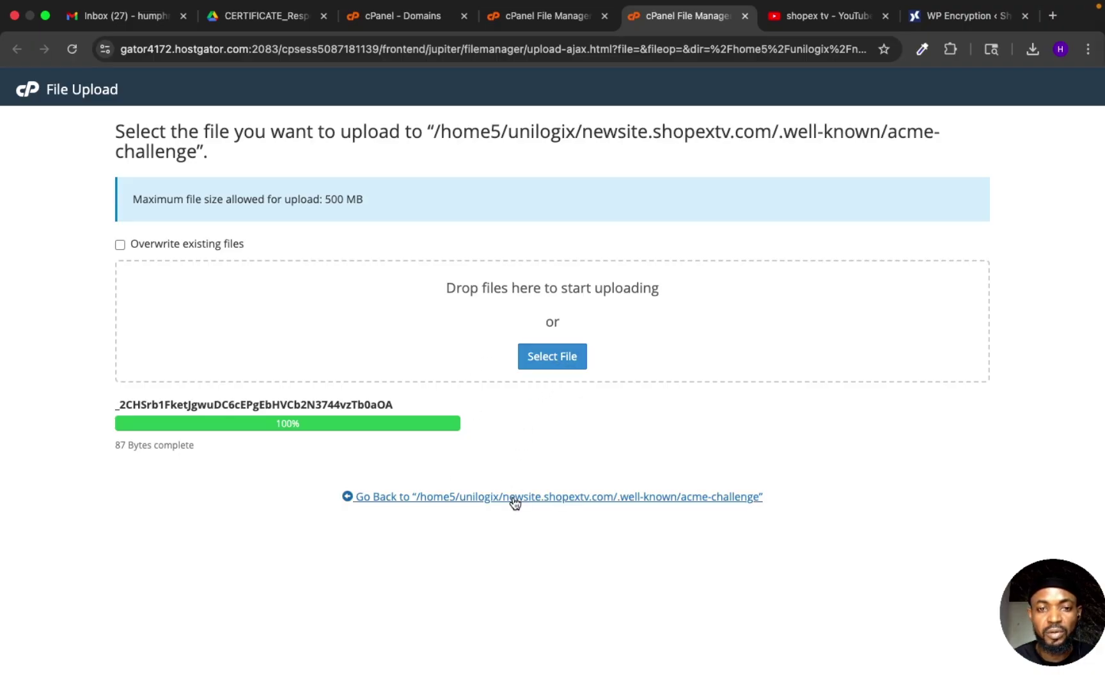
left_click(548, 500)
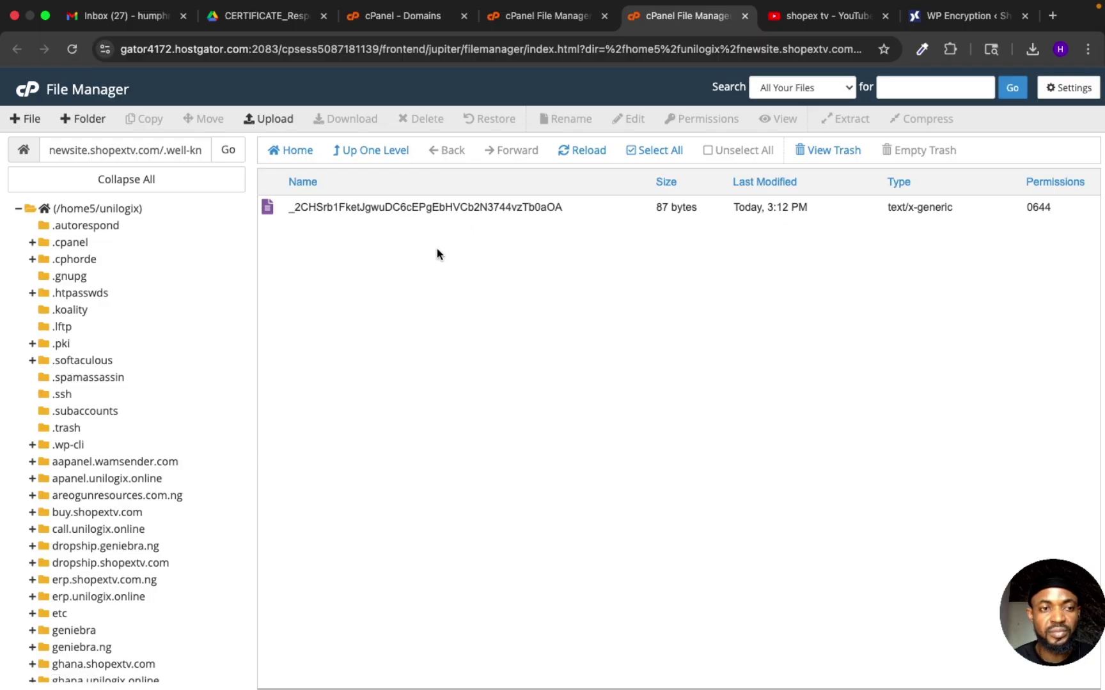
Step: Reopen newsite.shopextv.com/.well-known/acme-challenge to confirm the 87-byte challenge file is there
scroll(154, 474, "down", 10)
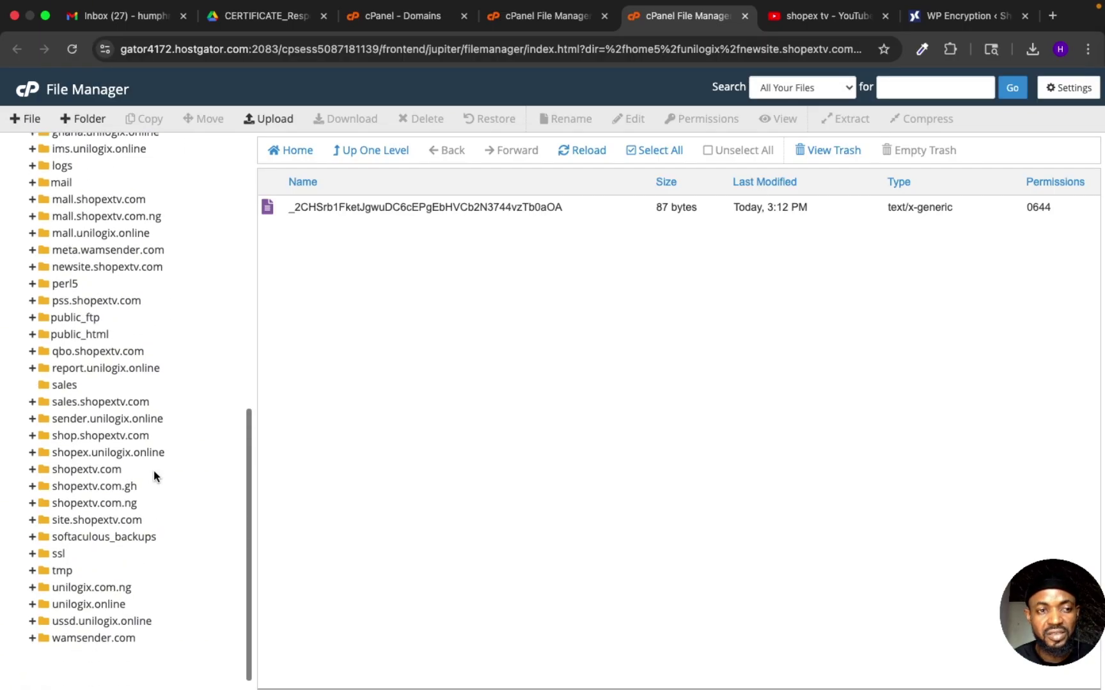
scroll(130, 389, "up", 1)
left_click(114, 299)
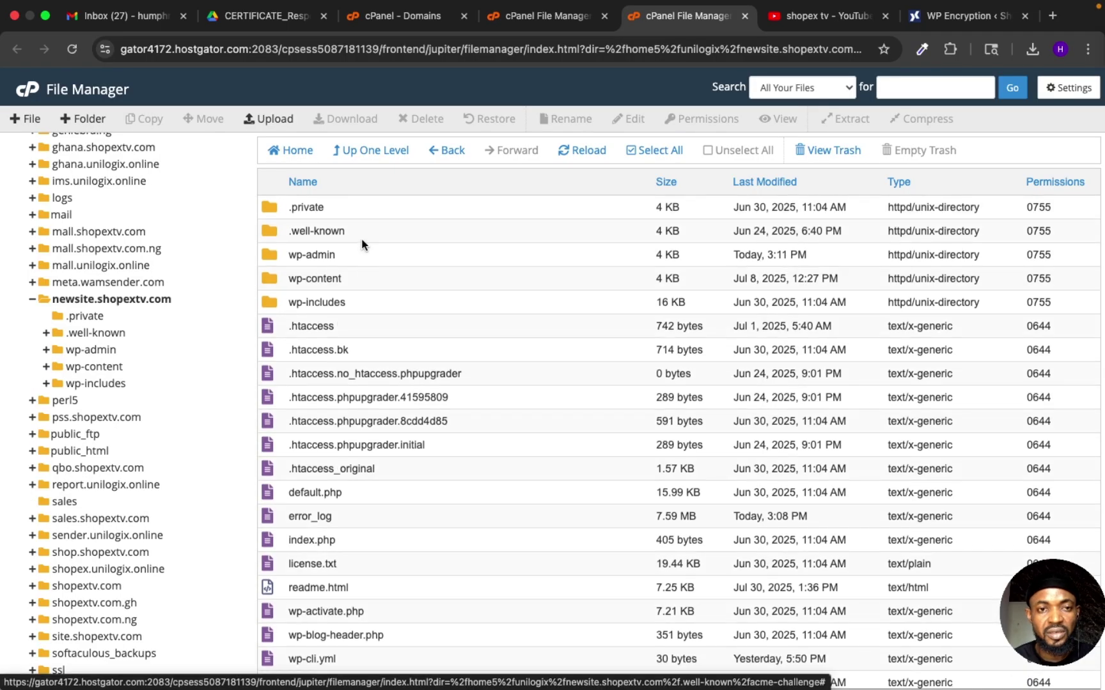
double_click(360, 233)
left_click(386, 207)
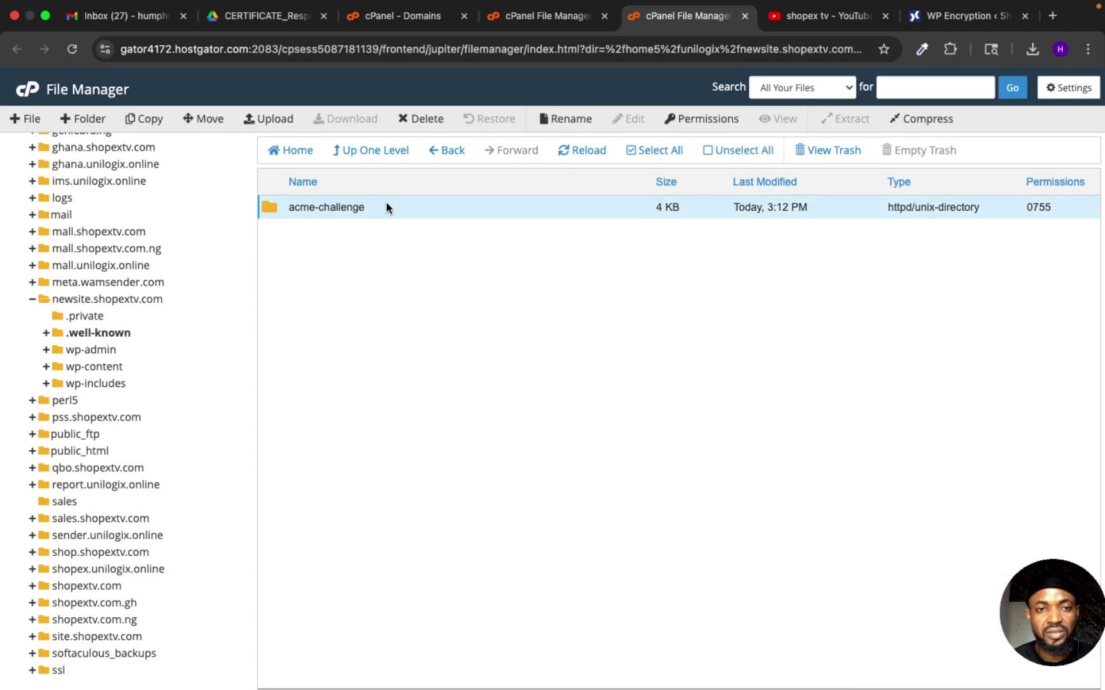
double_click(387, 206)
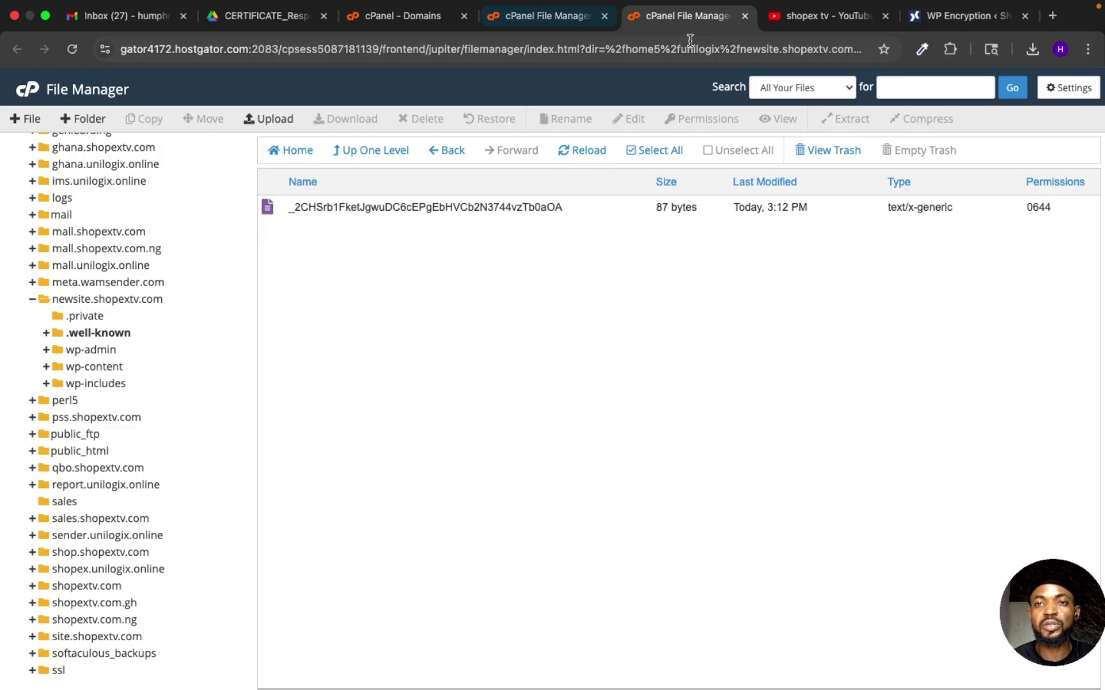
left_click(962, 15)
scroll(598, 410, "down", 3)
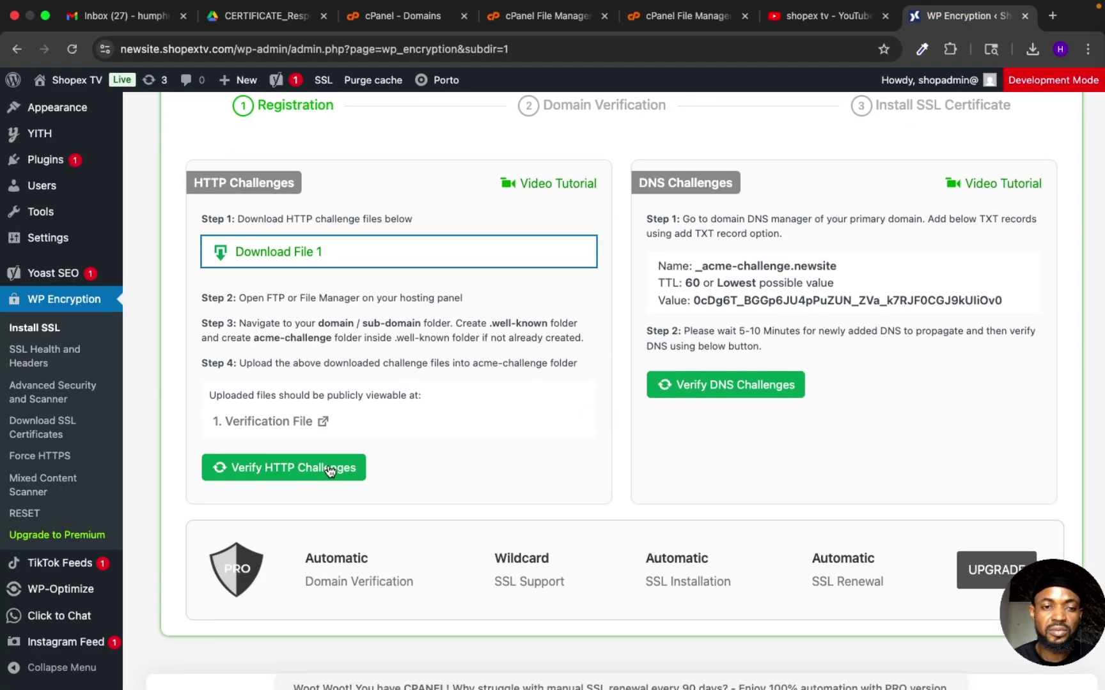
Step: Verify the HTTP challenges and read the Congrats page confirming the certificate was generated
left_click(329, 469)
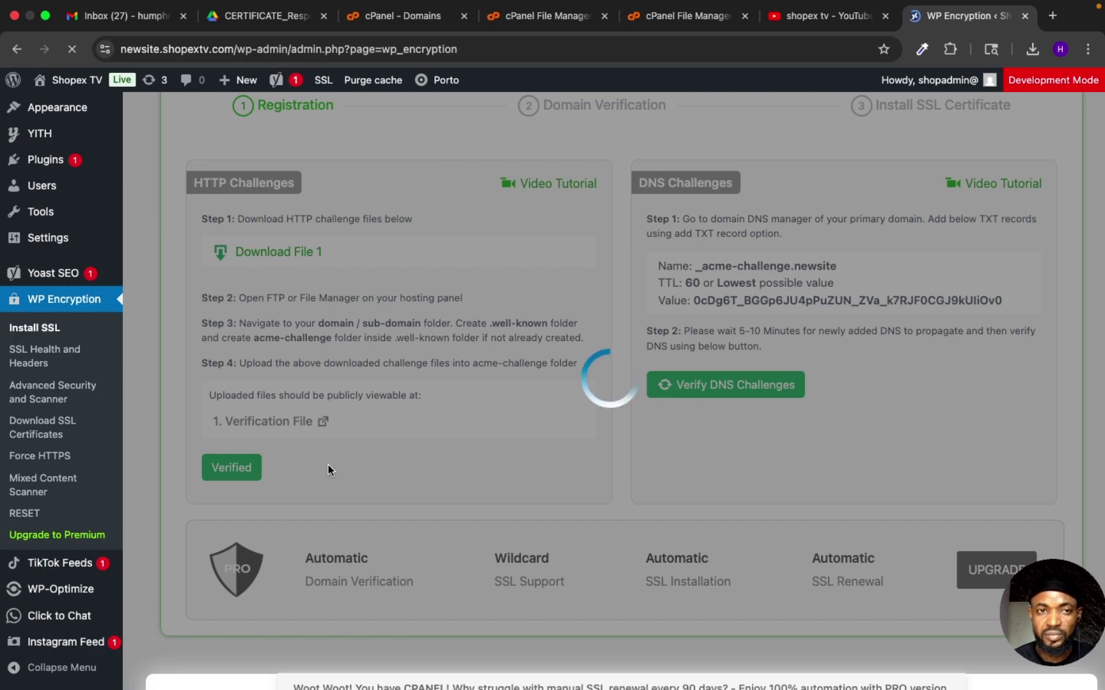
scroll(396, 512, "down", 3)
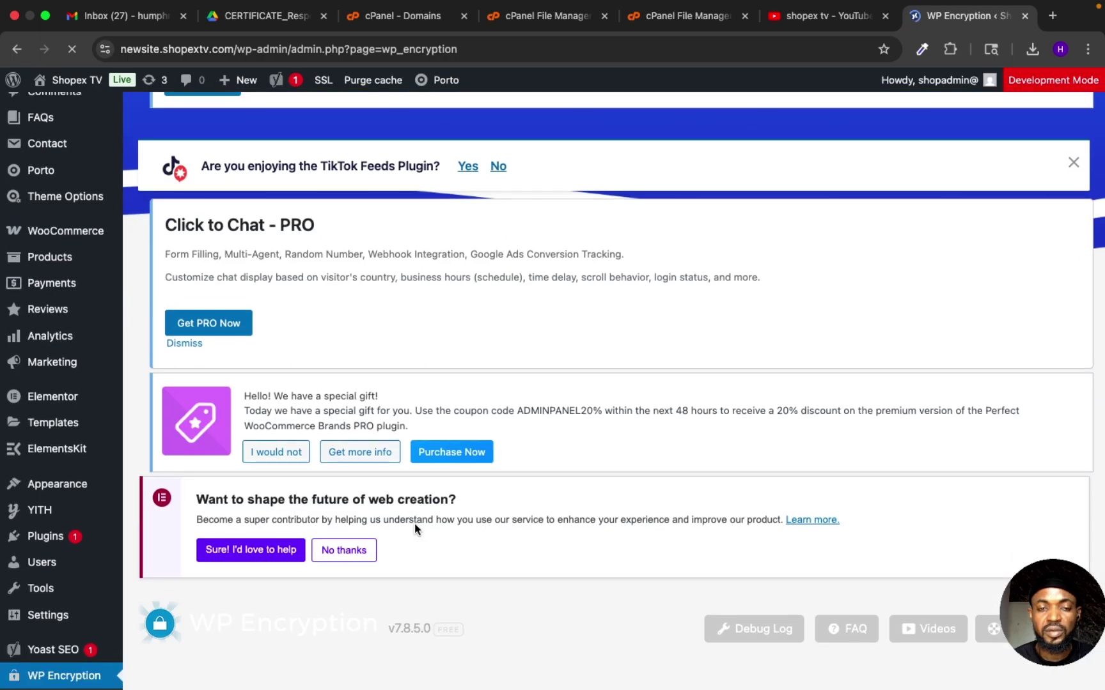
scroll(414, 523, "down", 7)
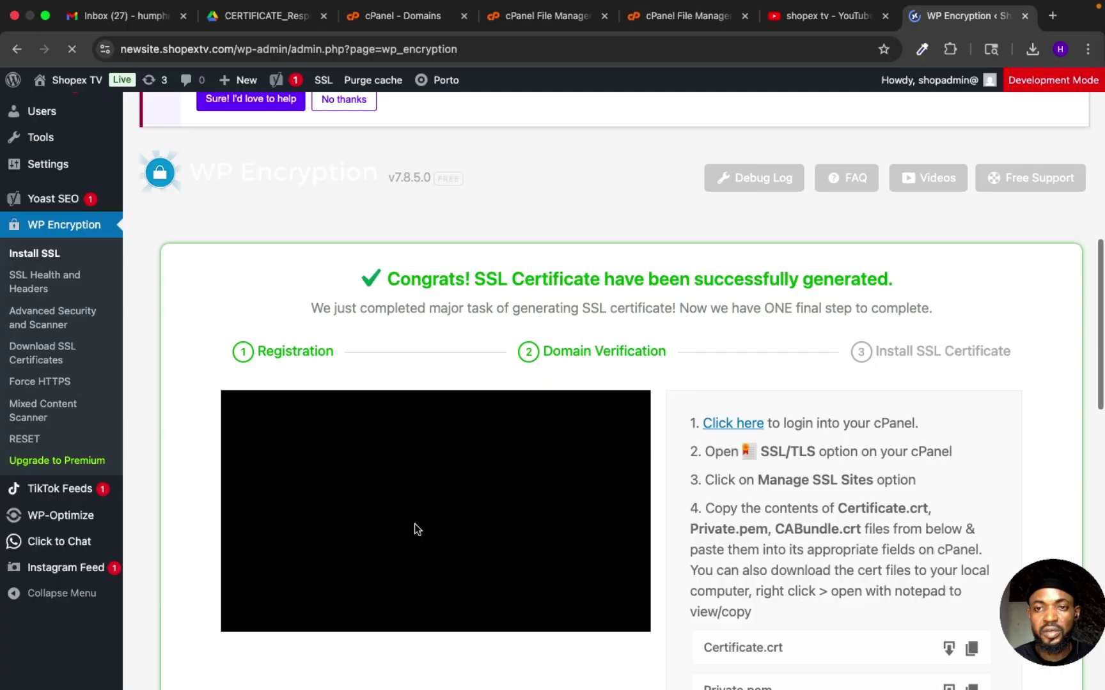
scroll(414, 523, "down", 4)
scroll(414, 529, "down", 5)
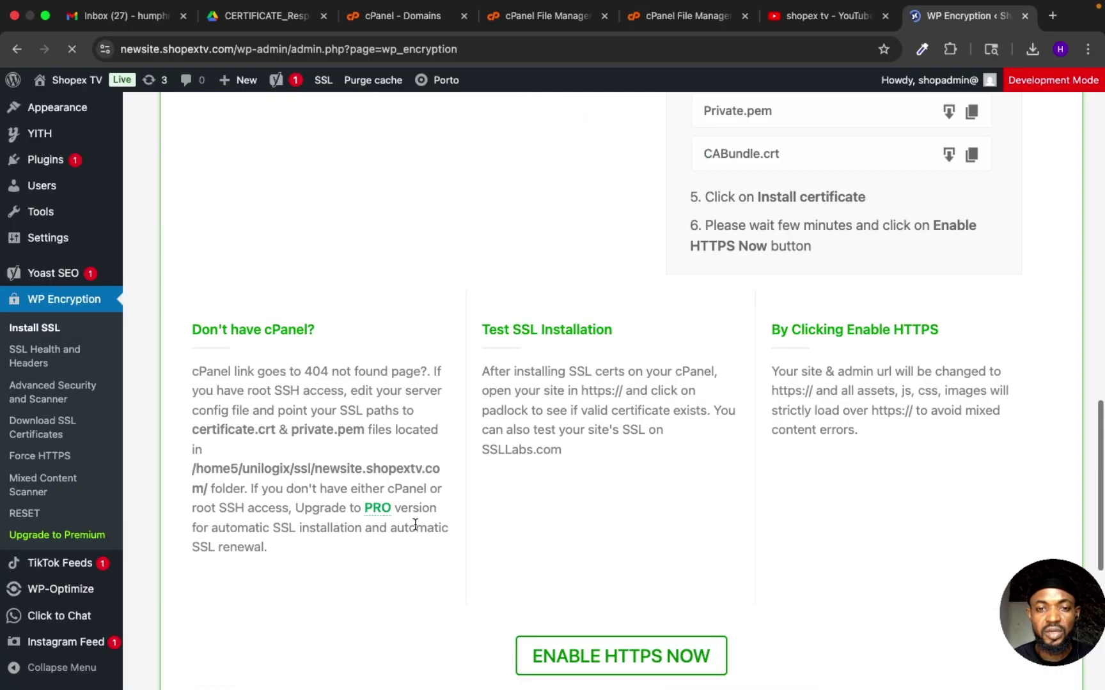
scroll(500, 444, "up", 1)
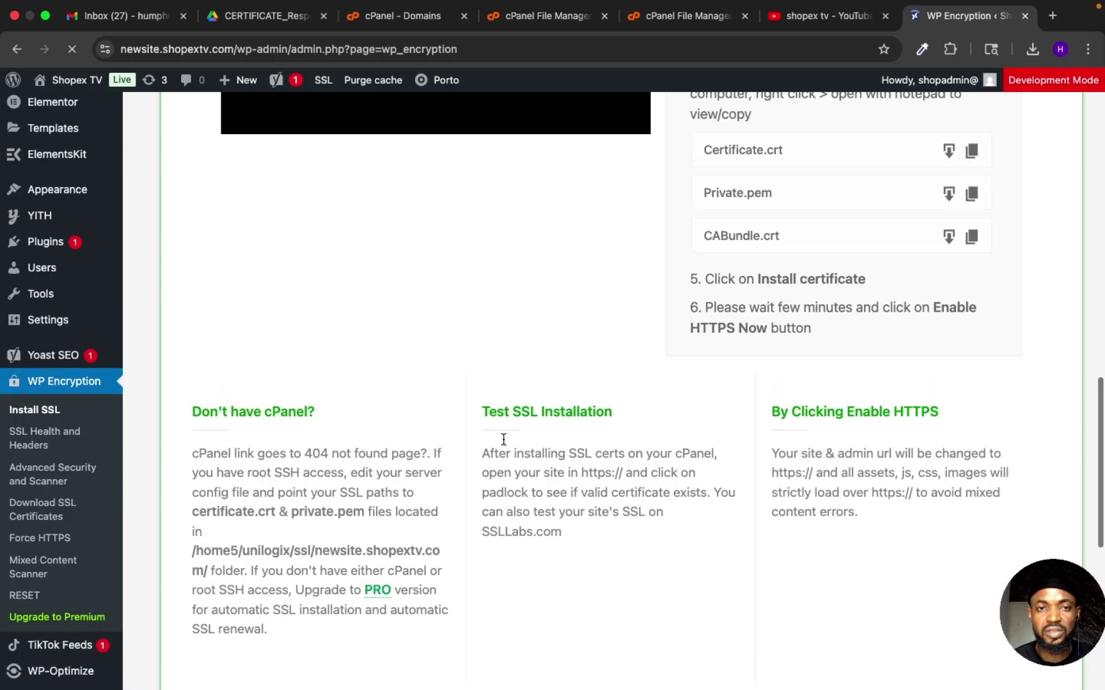
scroll(504, 439, "up", 7)
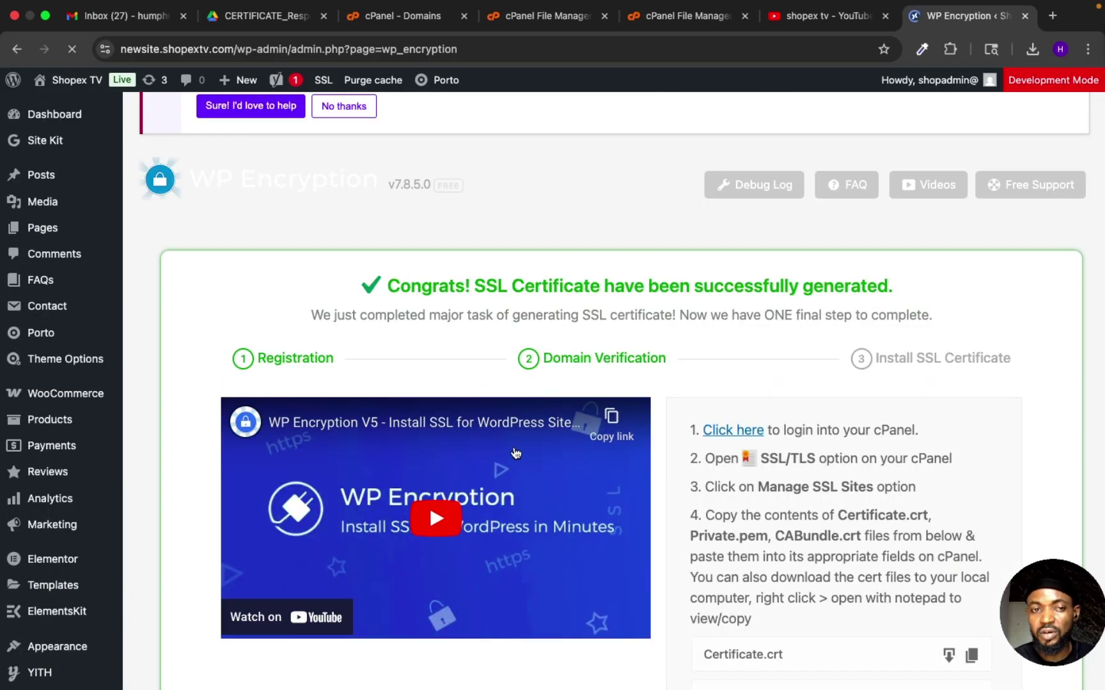
scroll(515, 452, "down", 1)
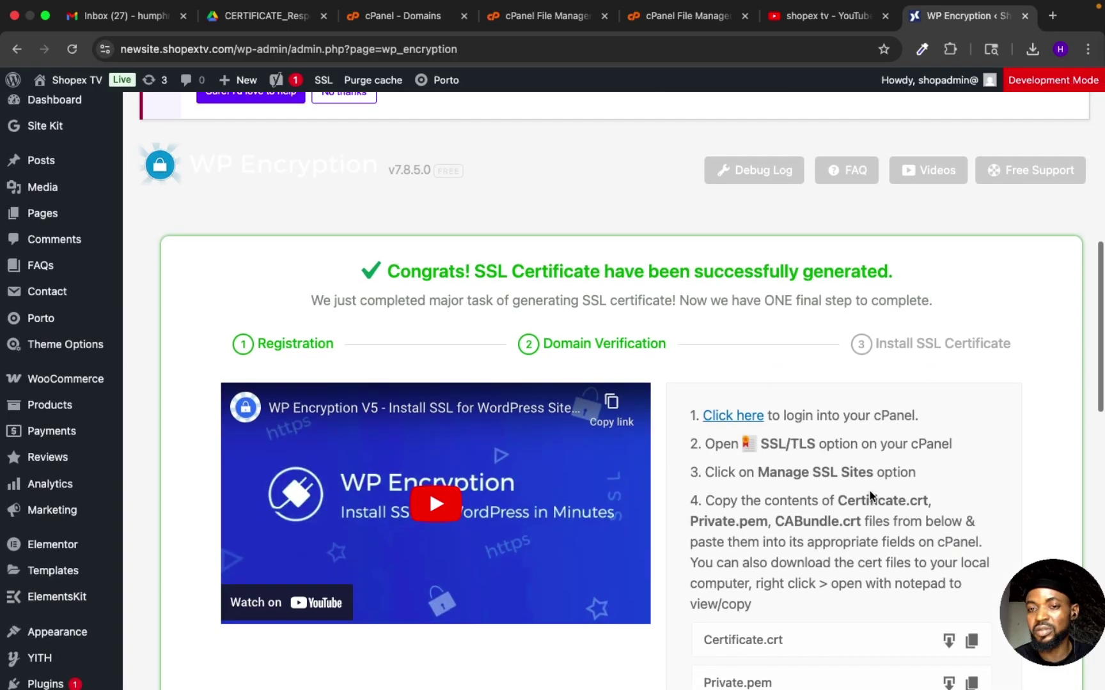
scroll(871, 496, "down", 1)
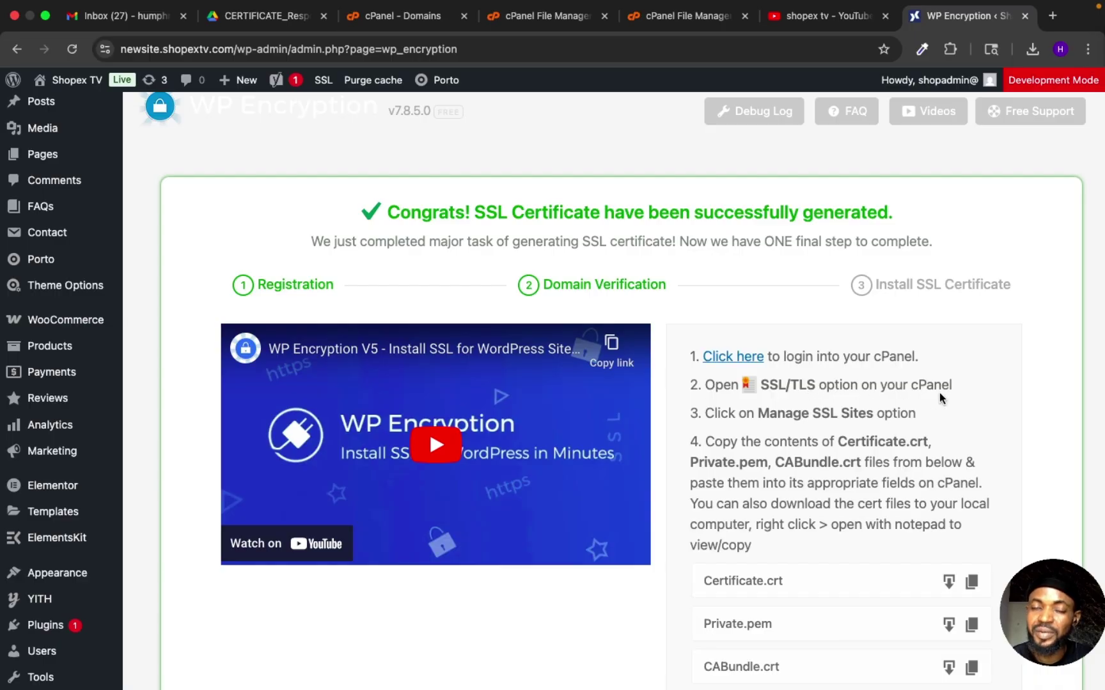
Step: Leave the cPanel File Manager for the main cPanel Tools page
left_click(663, 17)
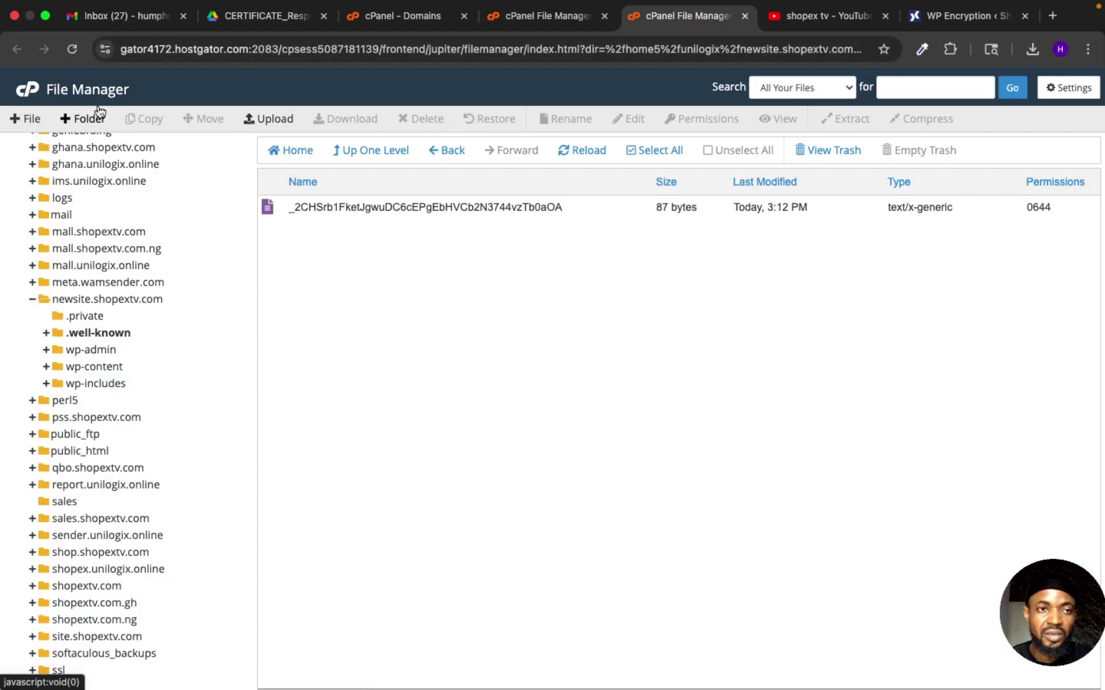
left_click(58, 89)
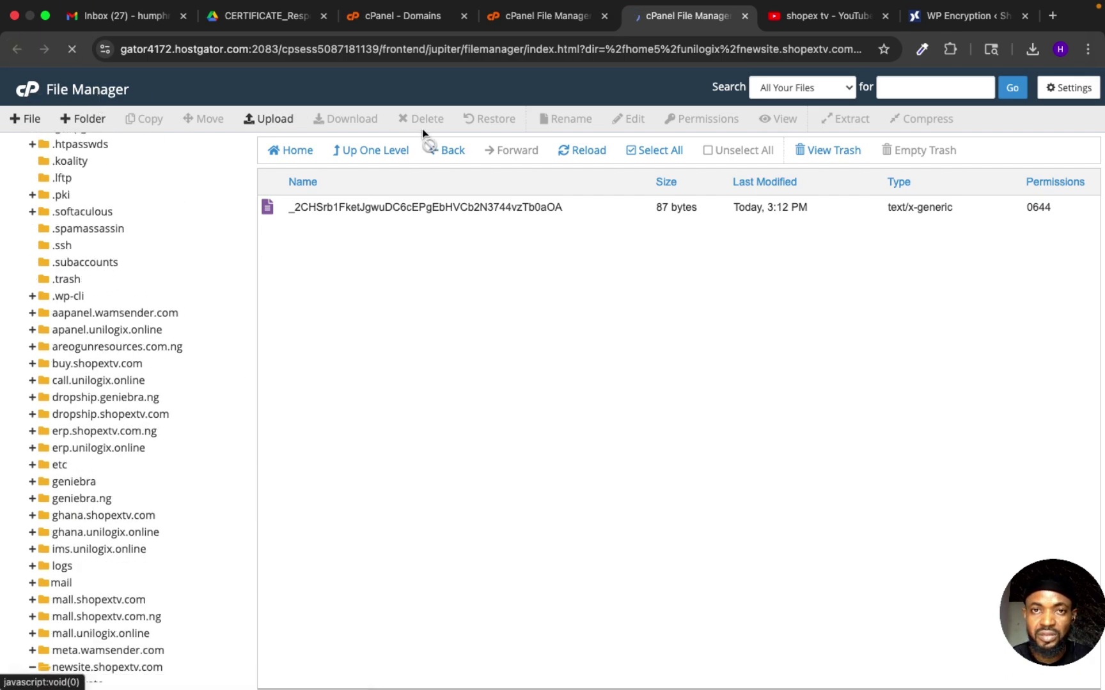
scroll(535, 375, "down", 12)
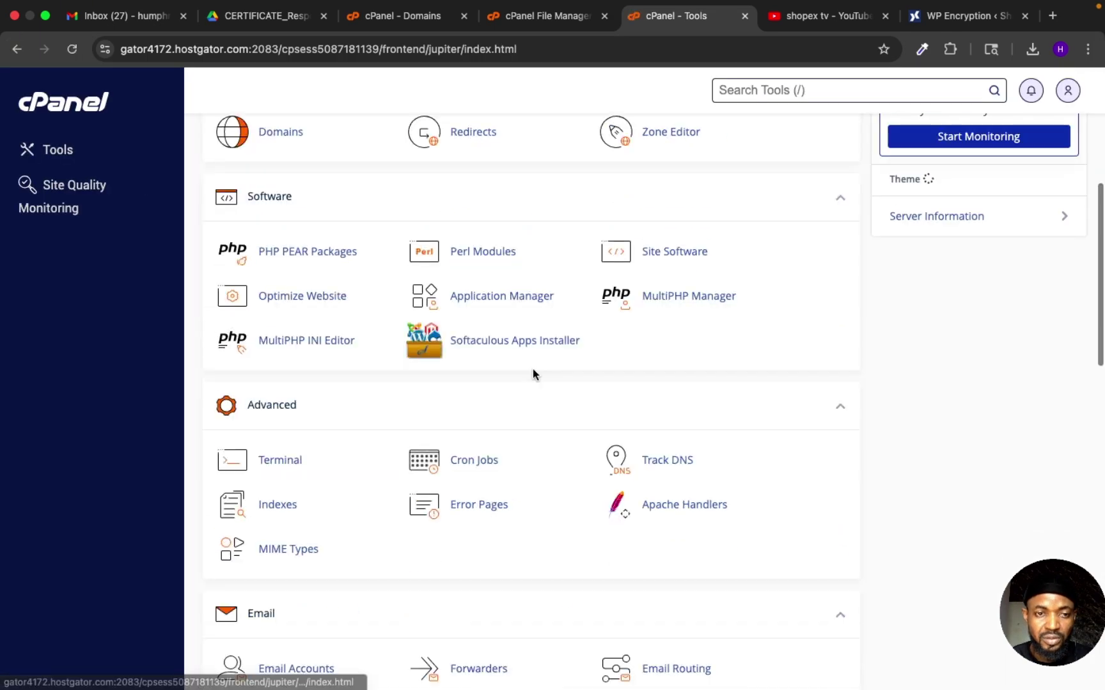
Step: Scroll the cPanel Tools page down to the Security section with SSL/TLS
scroll(534, 376, "down", 4)
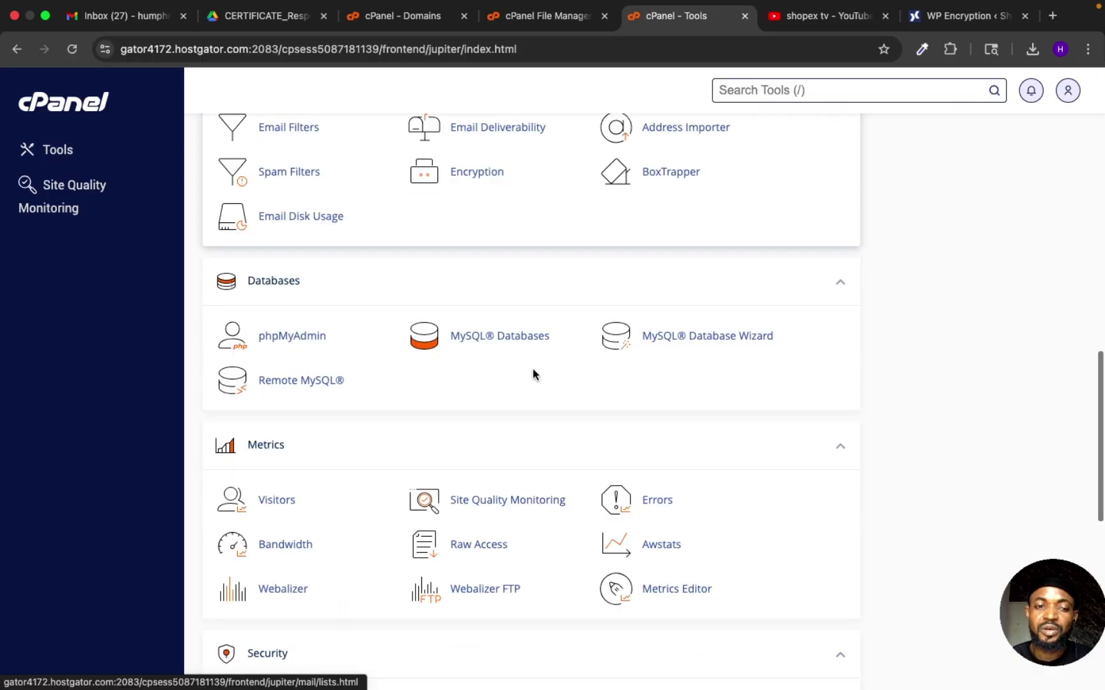
scroll(534, 375, "down", 5)
scroll(534, 375, "down", 3)
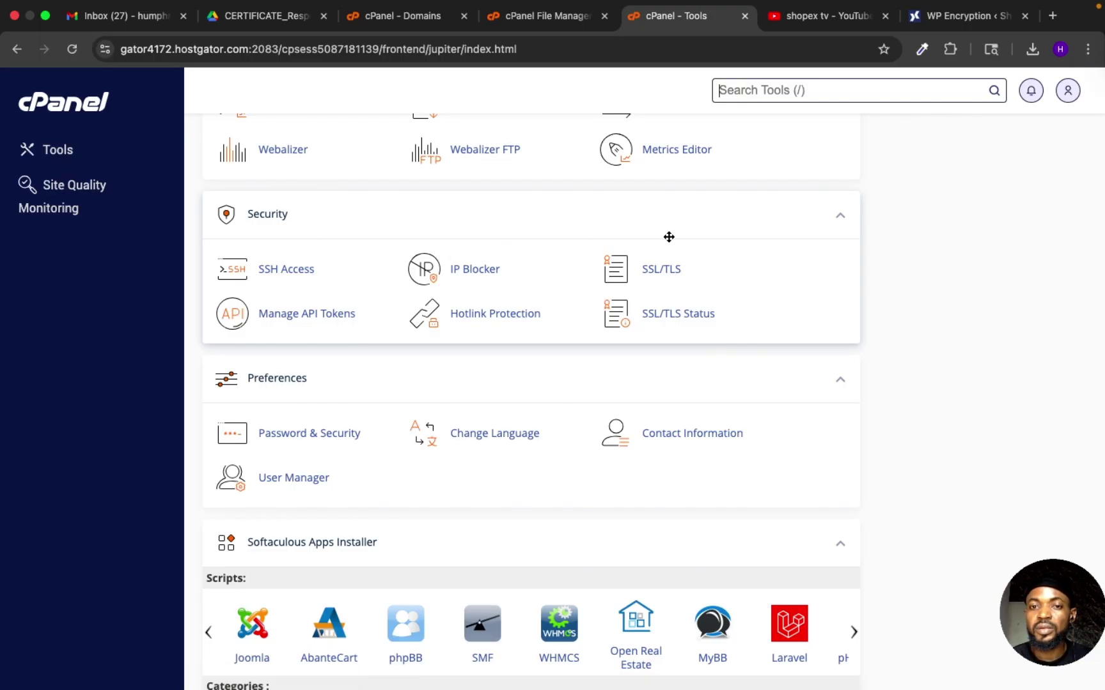
Step: Open cPanel's SSL/TLS manager, checking WP Encryption's install instructions before returning to it
left_click(667, 273)
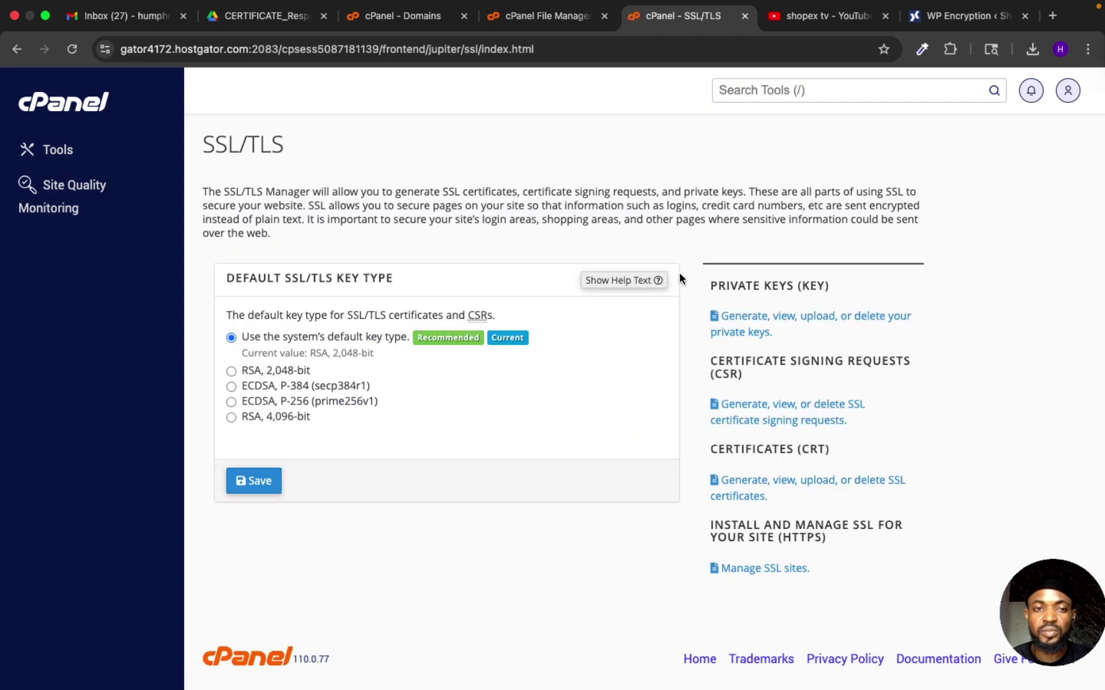
scroll(673, 374, "down", 1)
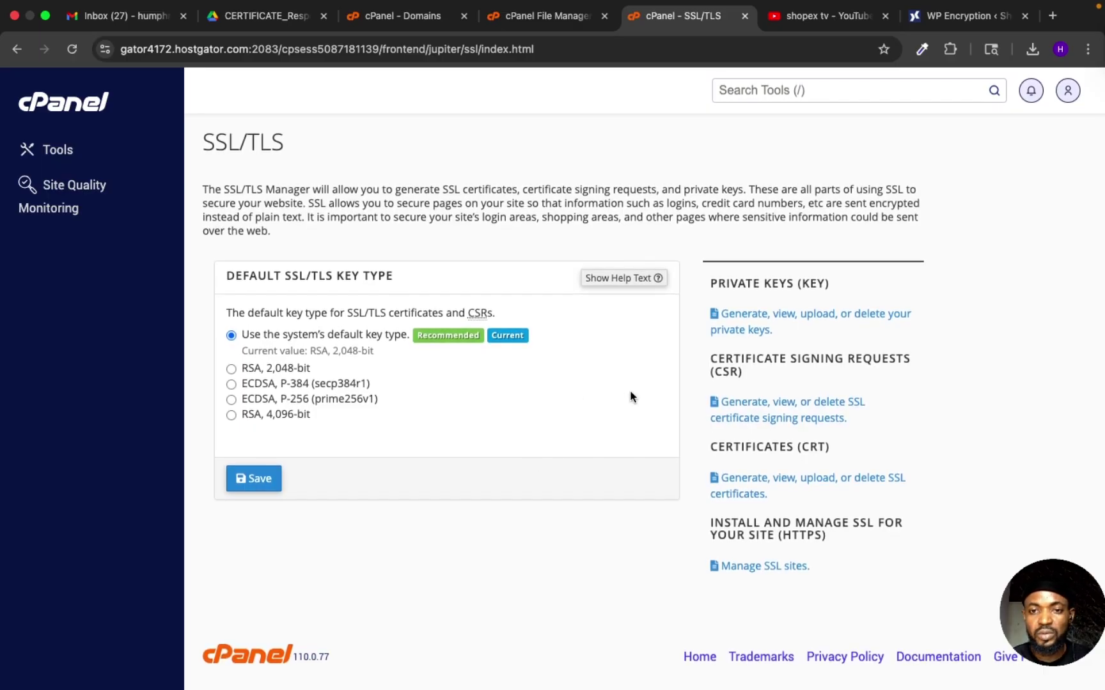
scroll(630, 395, "up", 1)
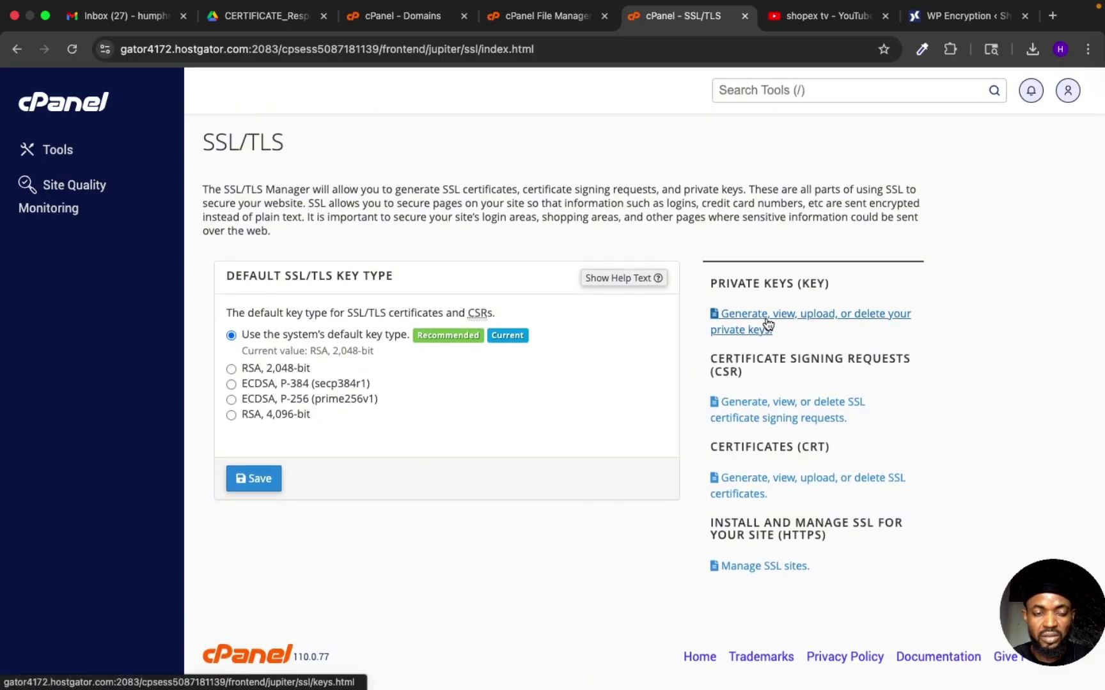
scroll(754, 327, "down", 1)
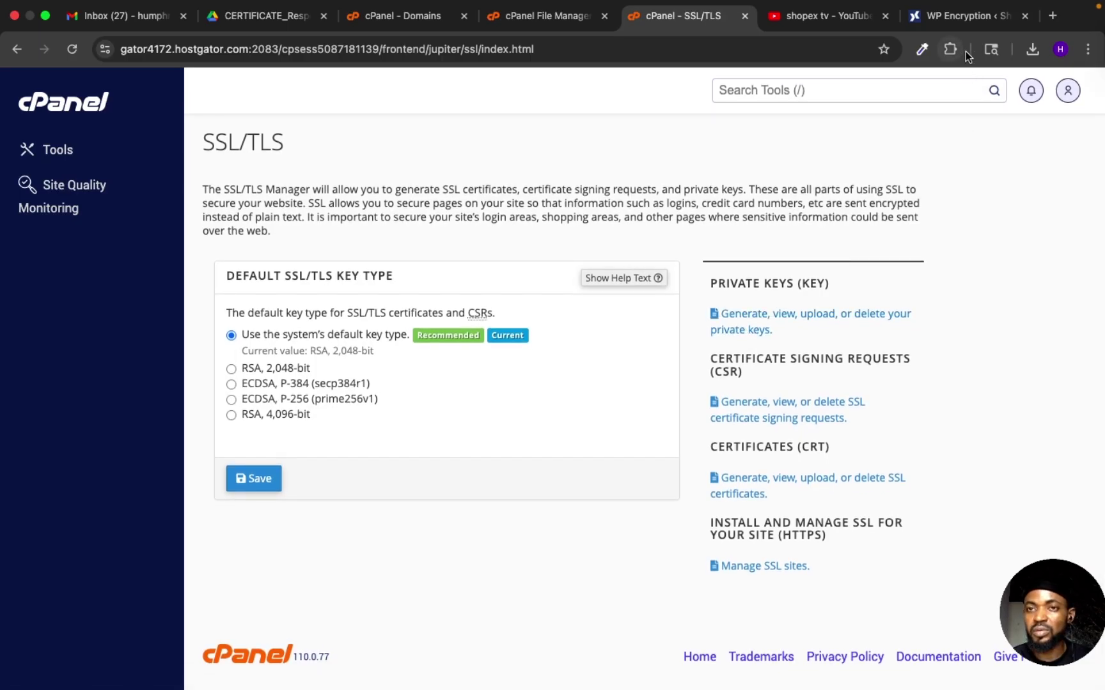
left_click(936, 15)
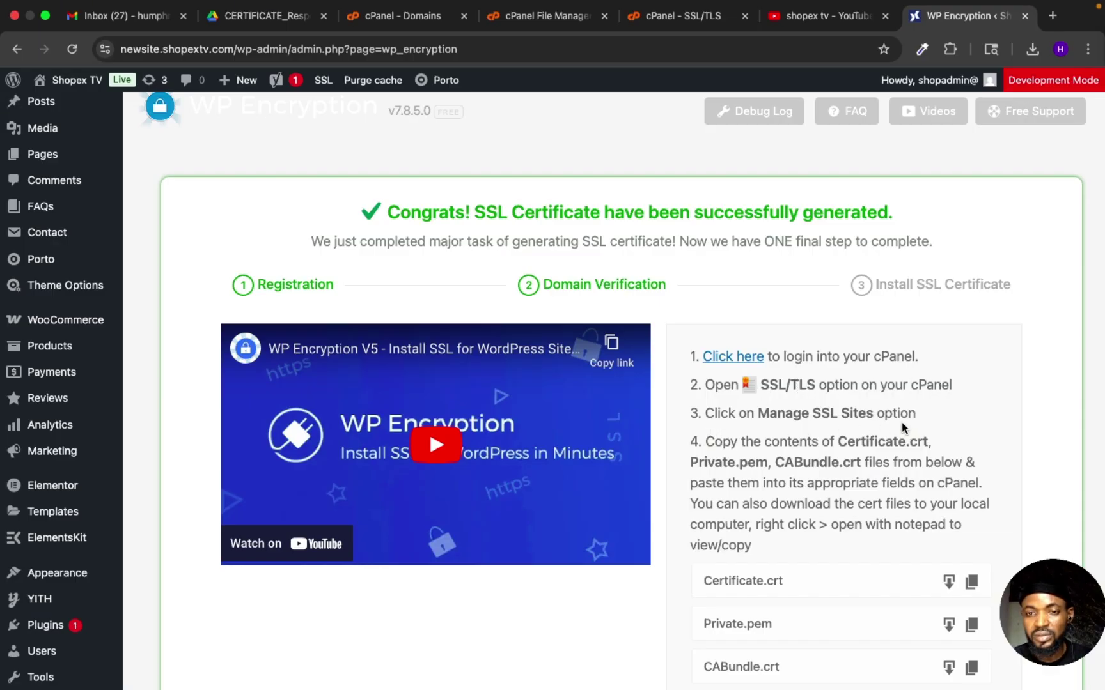
left_click(671, 15)
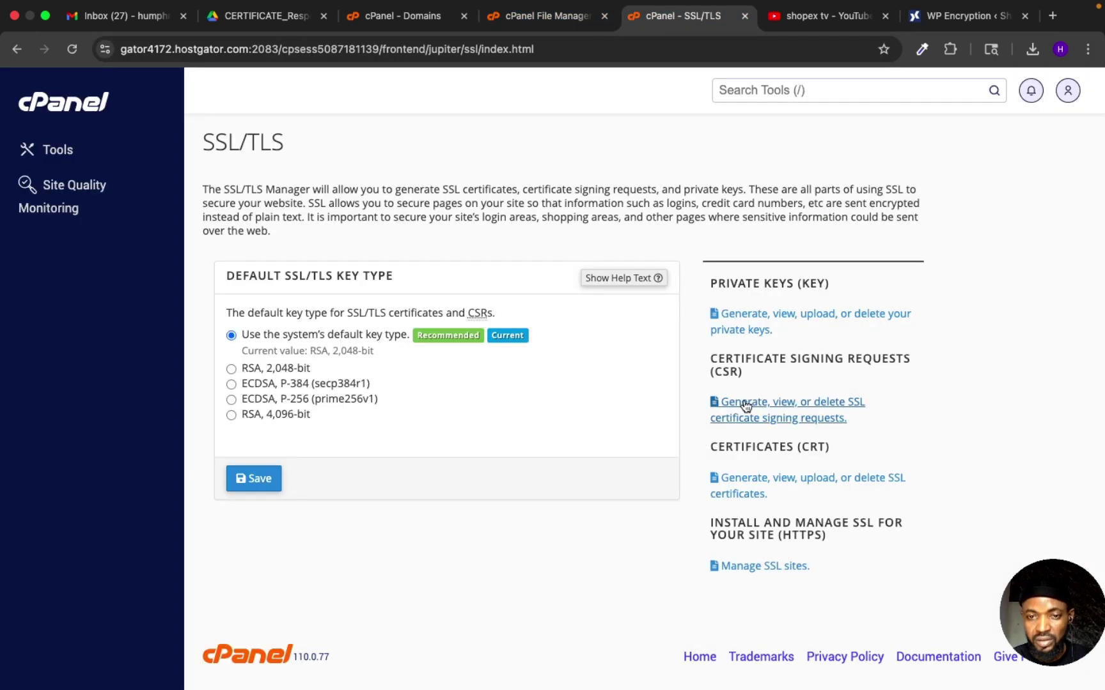
Step: Open Manage SSL sites and review the list of installed SSL sites
left_click(767, 569)
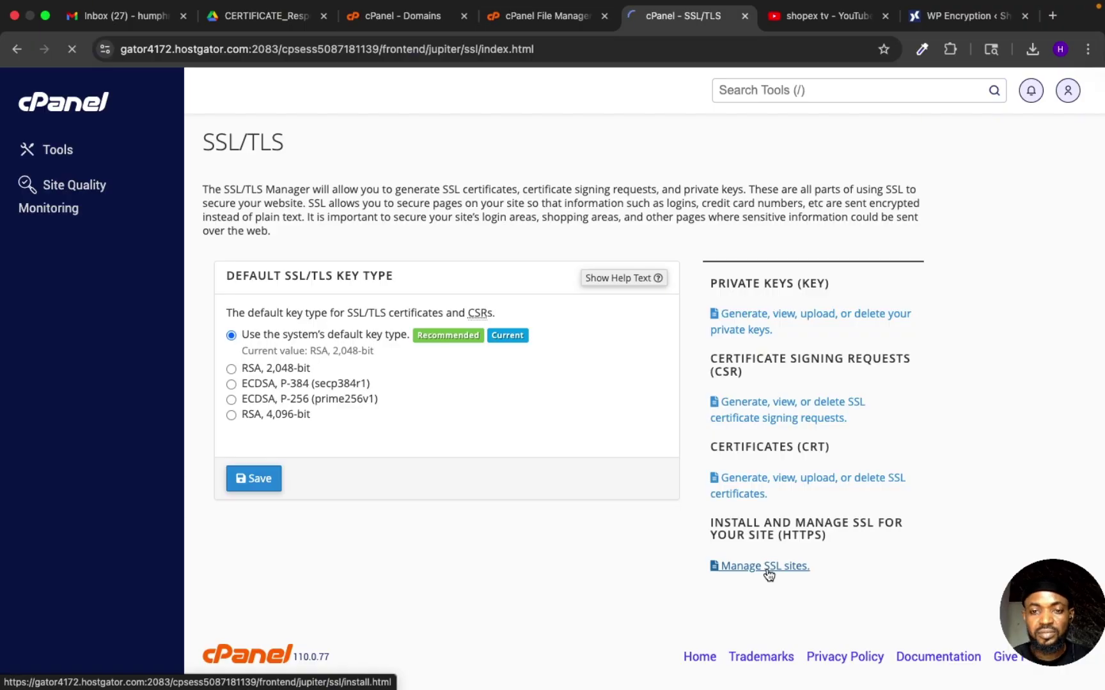
scroll(616, 530, "down", 15)
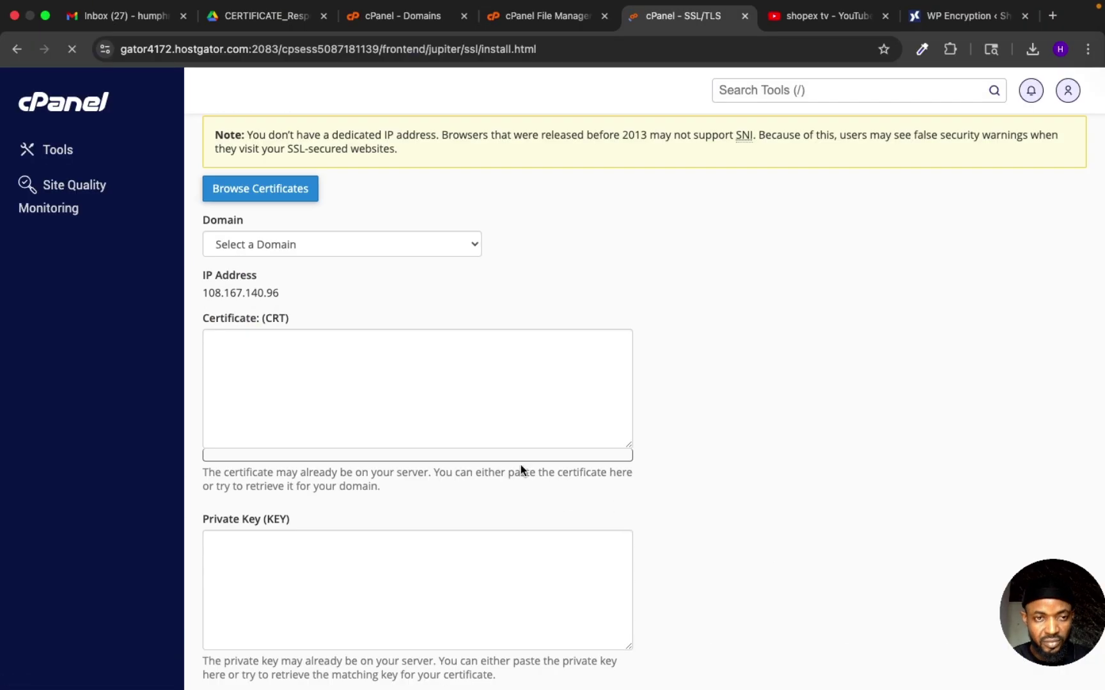
scroll(450, 434, "down", 20)
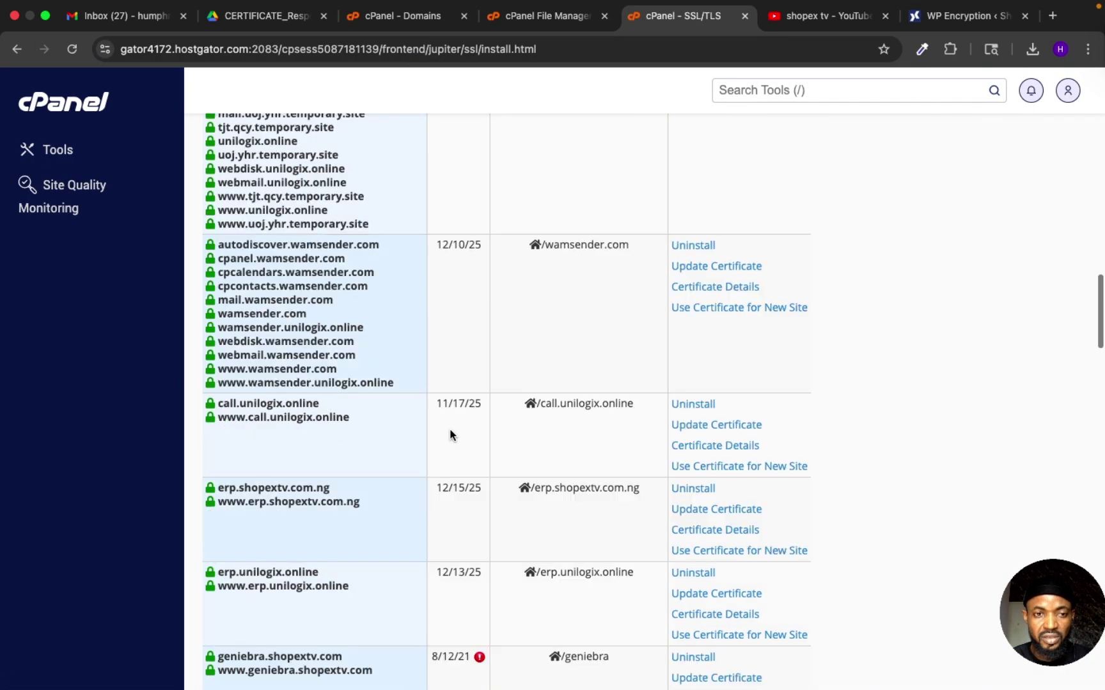
scroll(451, 458, "down", 5)
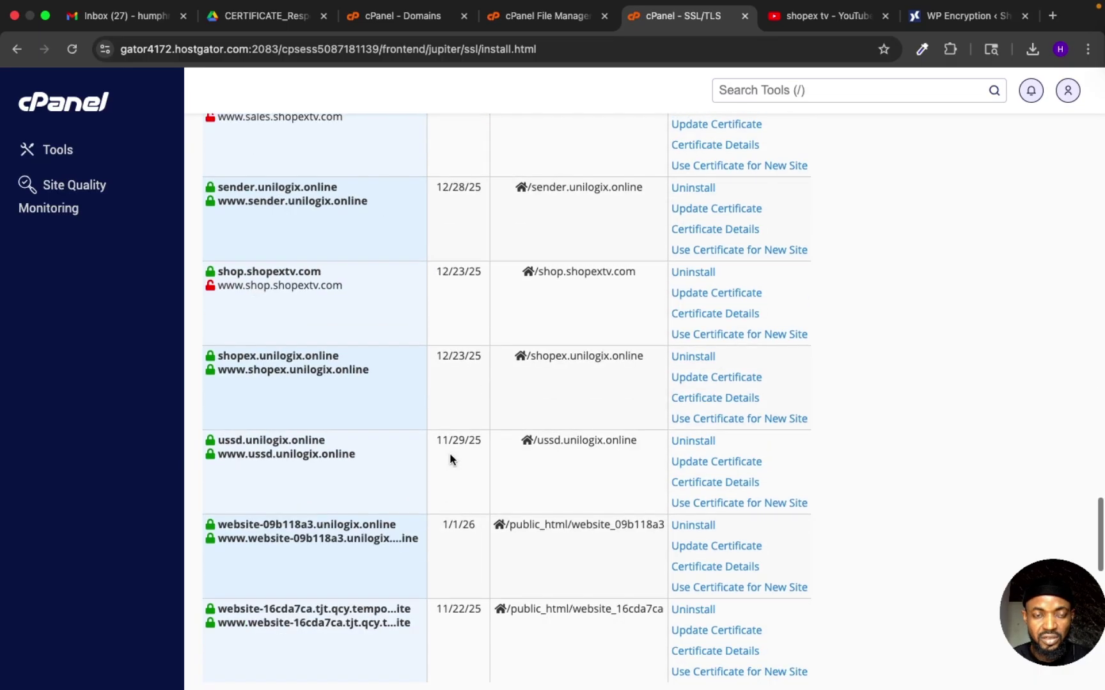
scroll(450, 459, "up", 20)
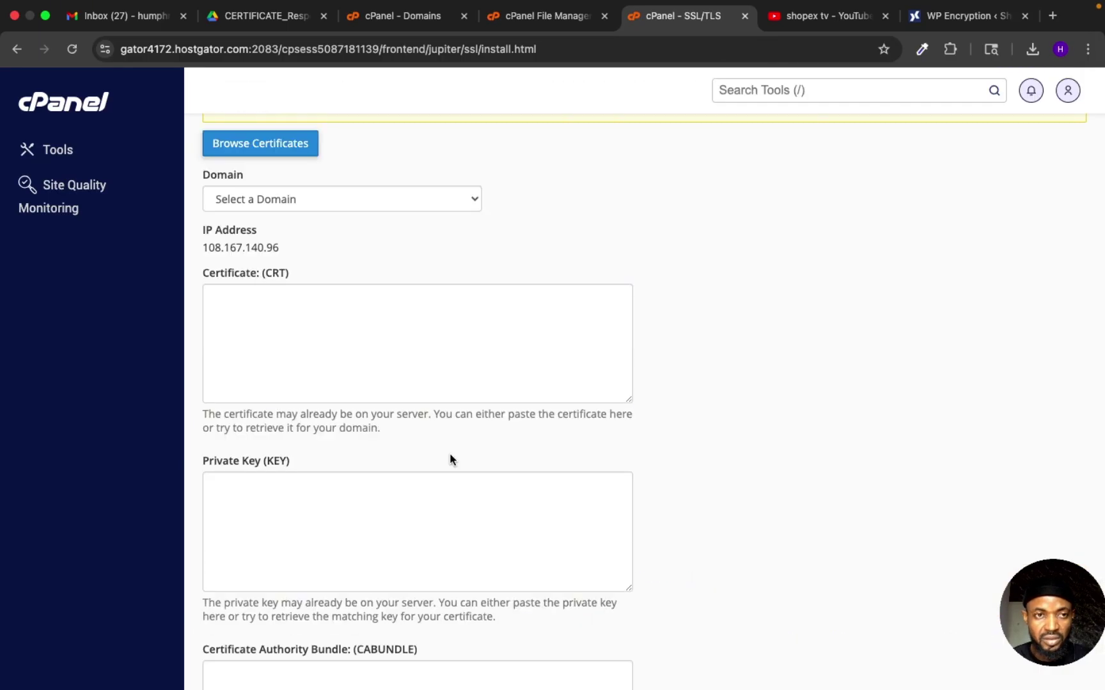
scroll(451, 459, "down", 1)
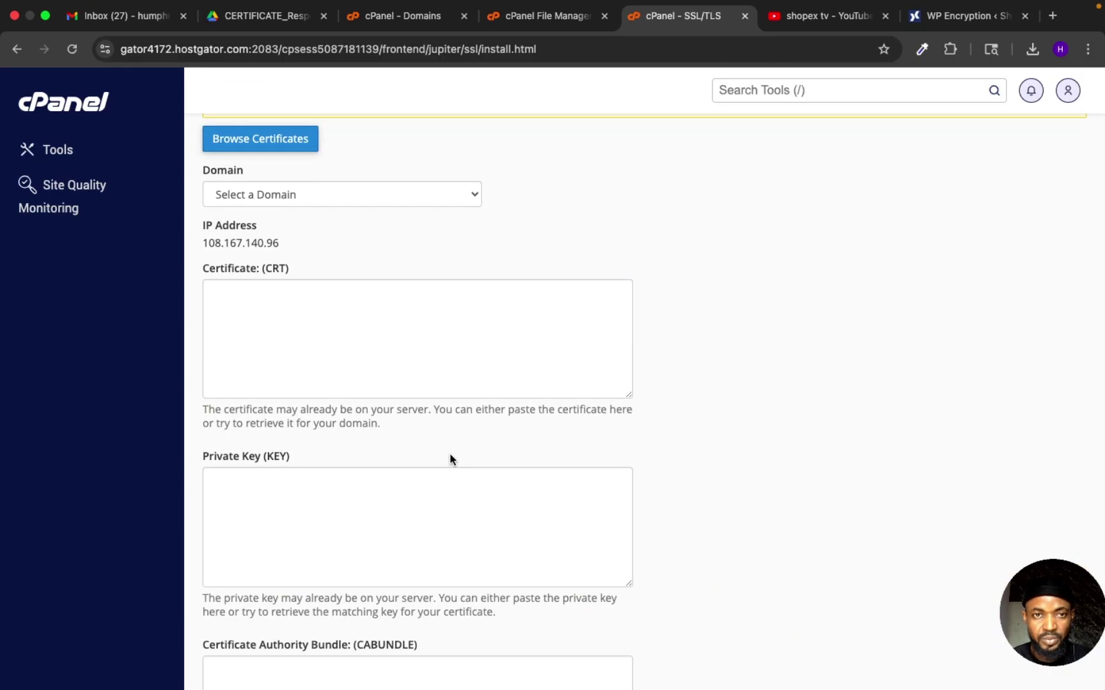
scroll(423, 242, "up", 1)
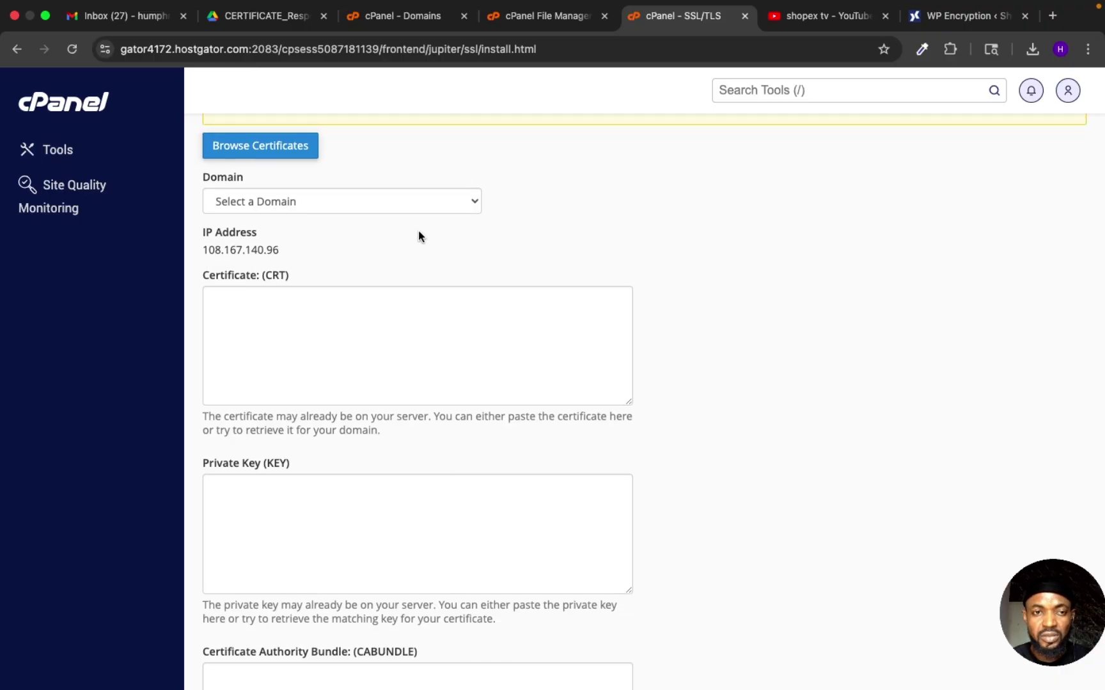
Step: Choose newsite.shopextv.com in the Domain dropdown of the install form
left_click(405, 202)
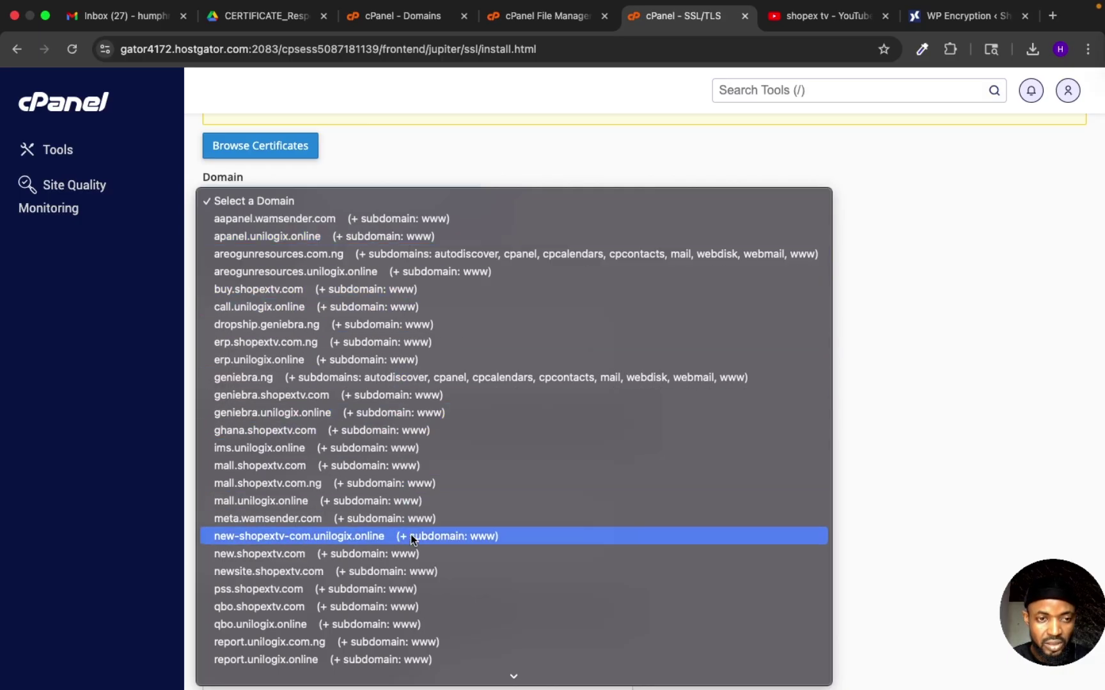
scroll(411, 535, "down", 2)
left_click(387, 542)
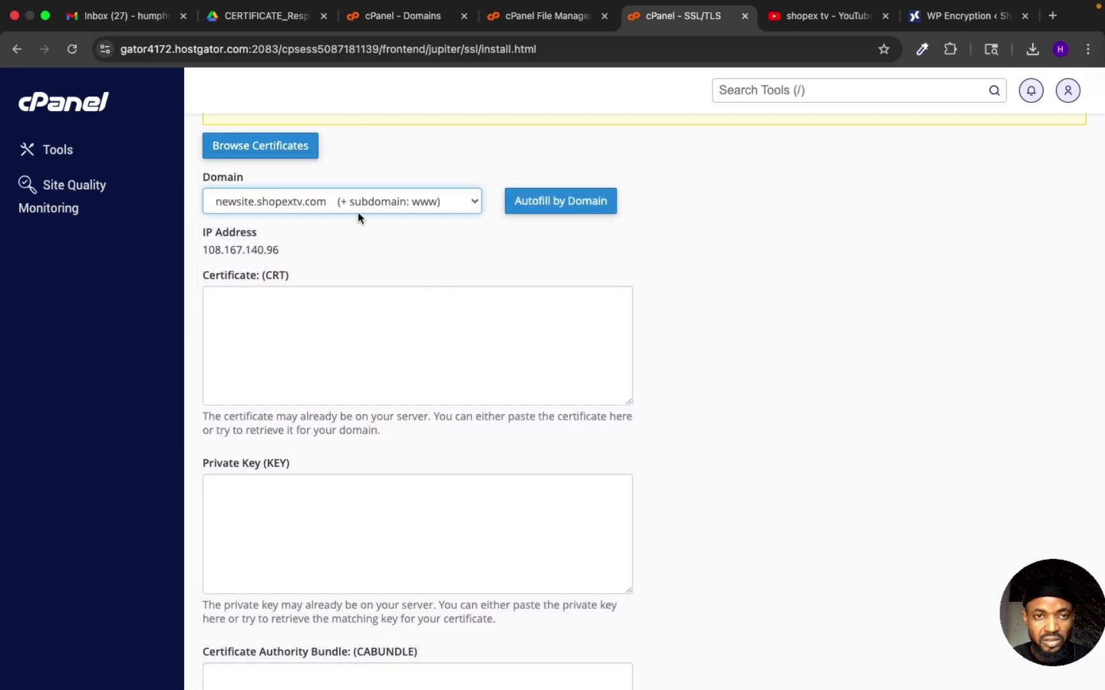
scroll(333, 339, "down", 1)
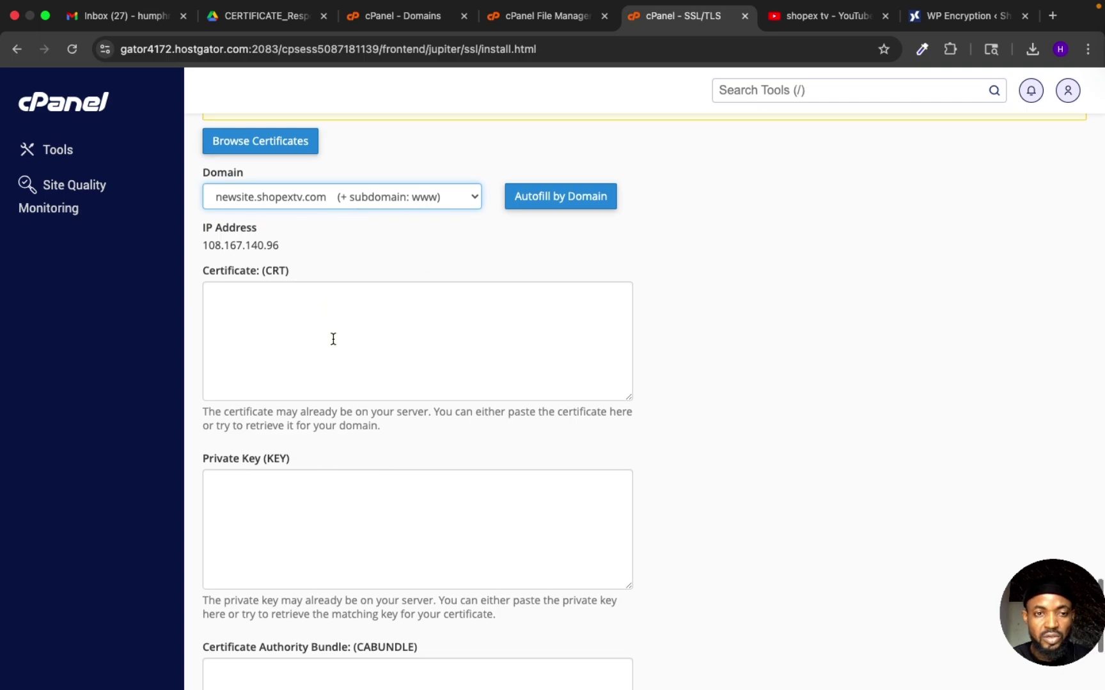
Step: Copy the Certificate.crt contents from the WP Encryption certificate page
left_click(946, 17)
scroll(876, 435, "down", 4)
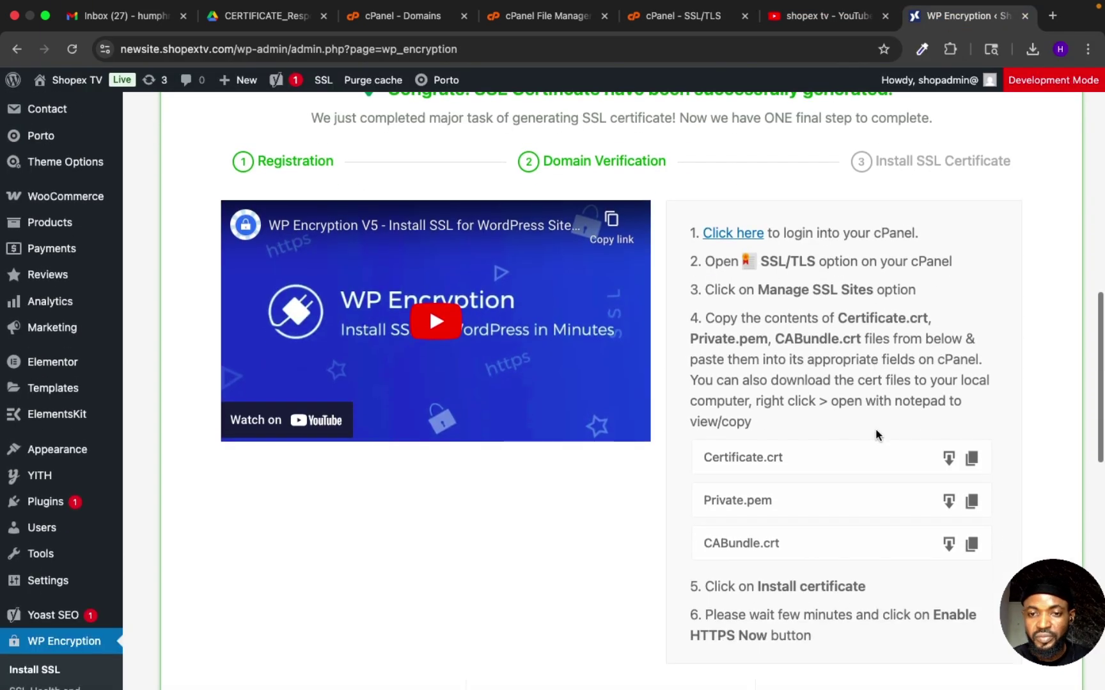
left_click(972, 457)
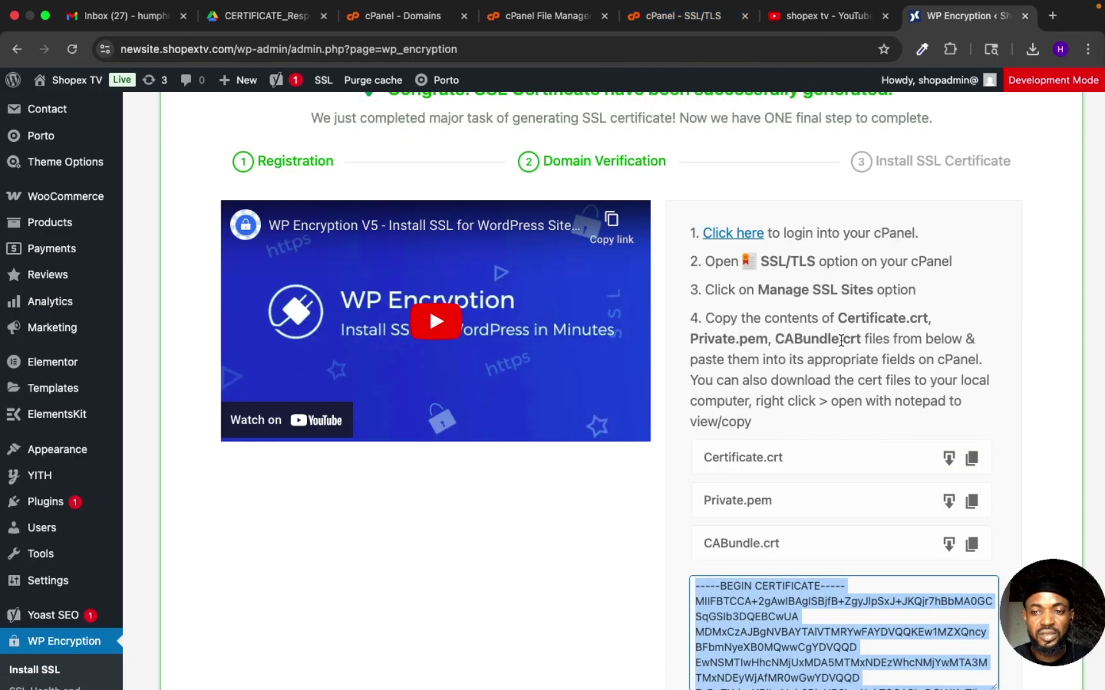
scroll(825, 333, "down", 7)
scroll(824, 333, "up", 4)
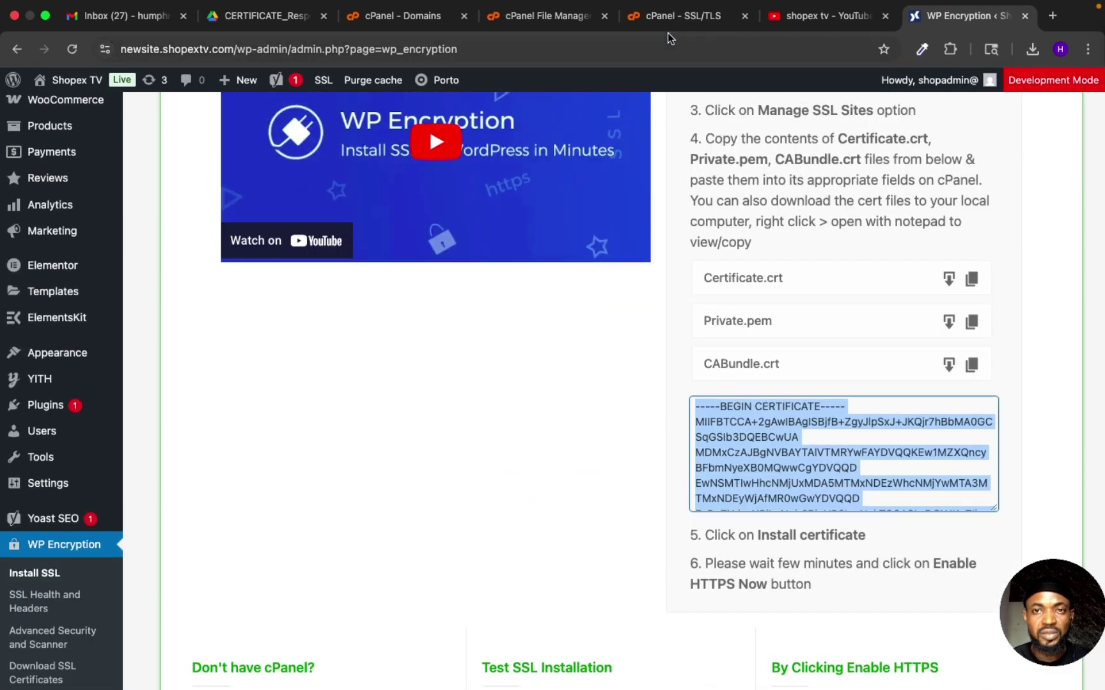
Step: Paste the certificate into cPanel's Certificate (CRT) field, then go back to WP Encryption
left_click(678, 15)
left_click(452, 331)
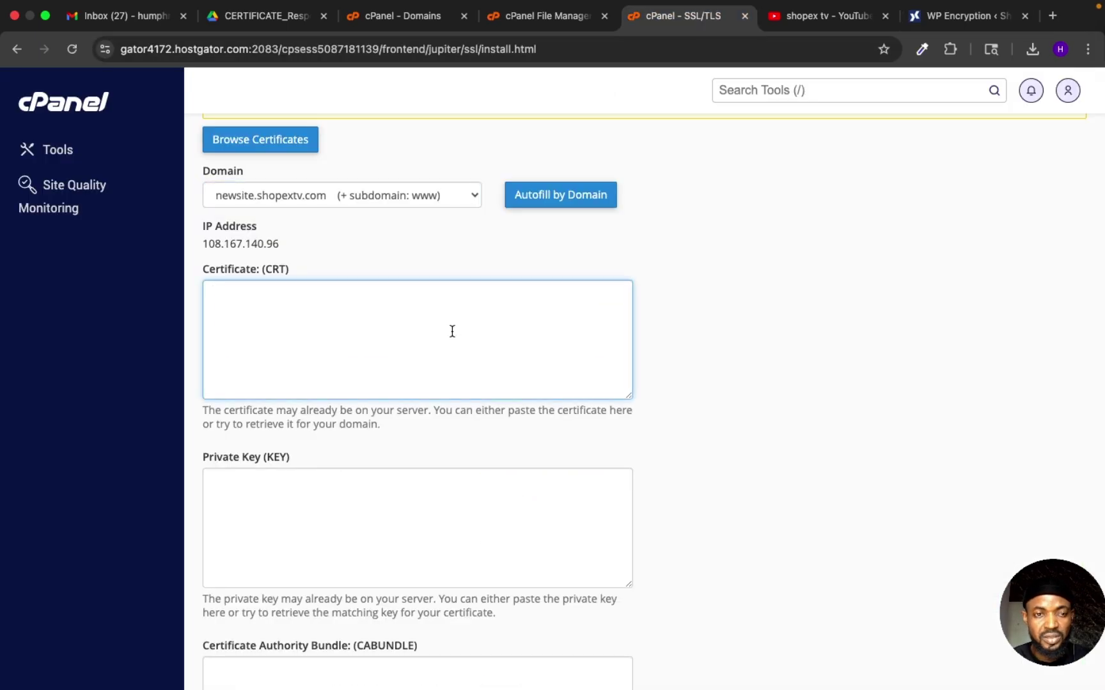
key("super+v")
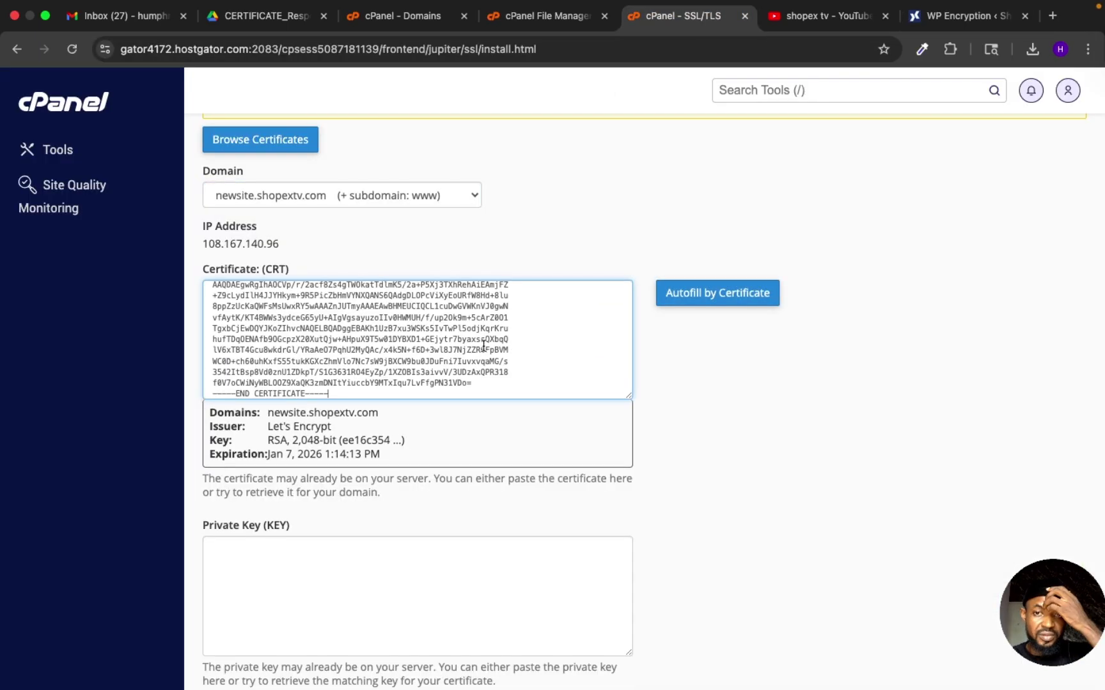
scroll(470, 420, "down", 1)
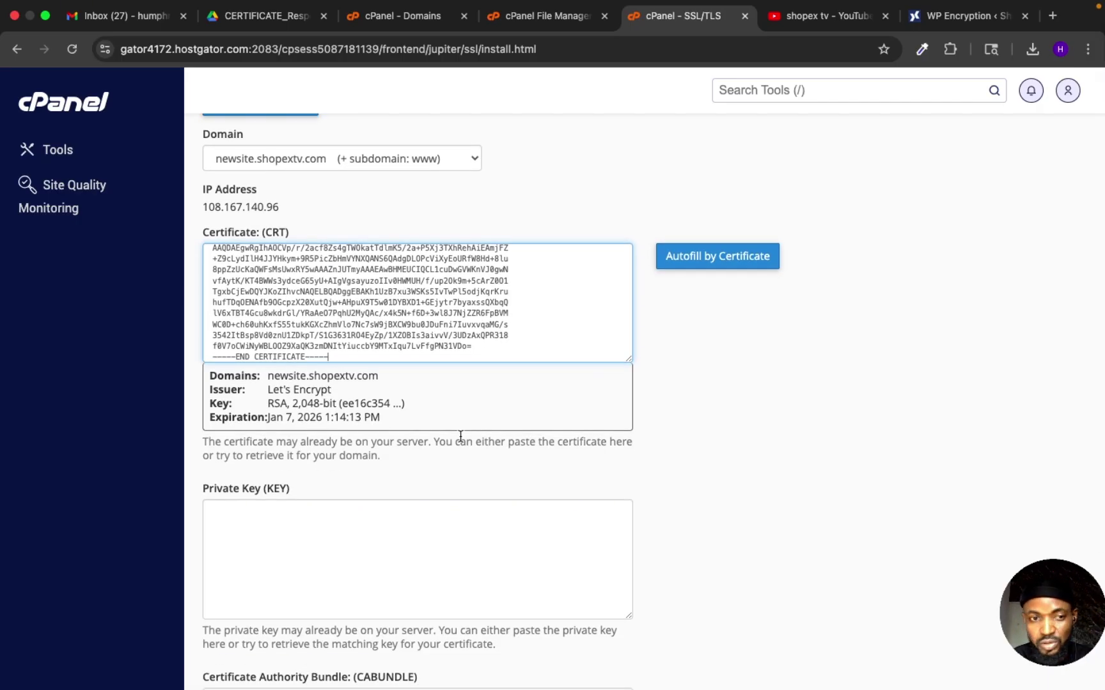
scroll(496, 518, "down", 2)
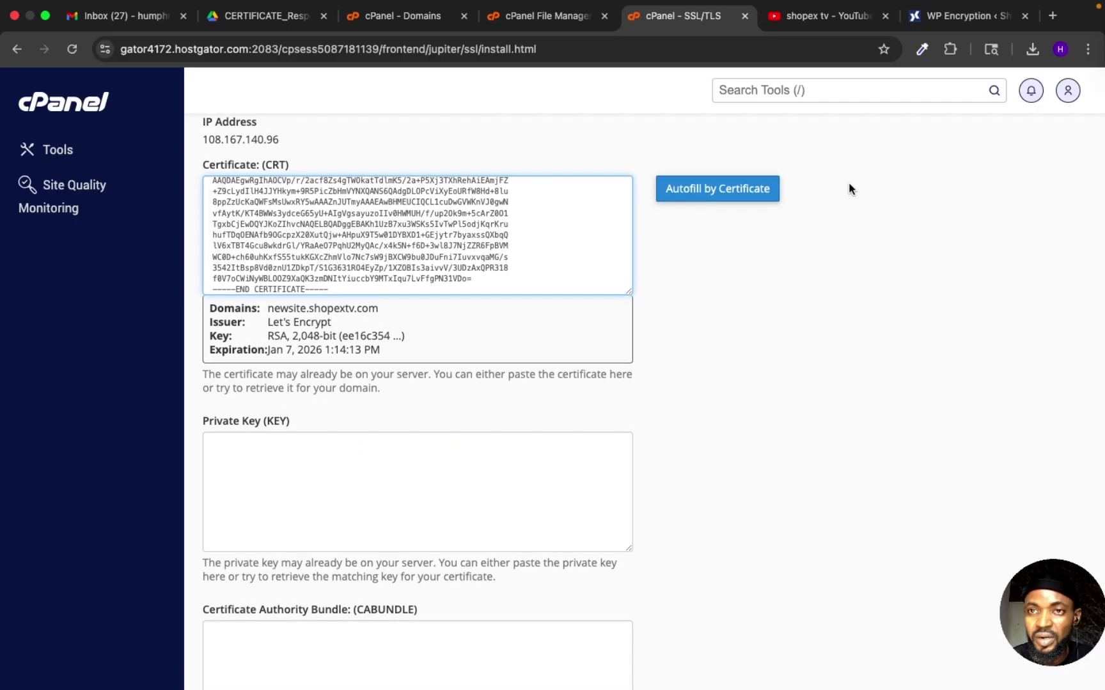
left_click(961, 18)
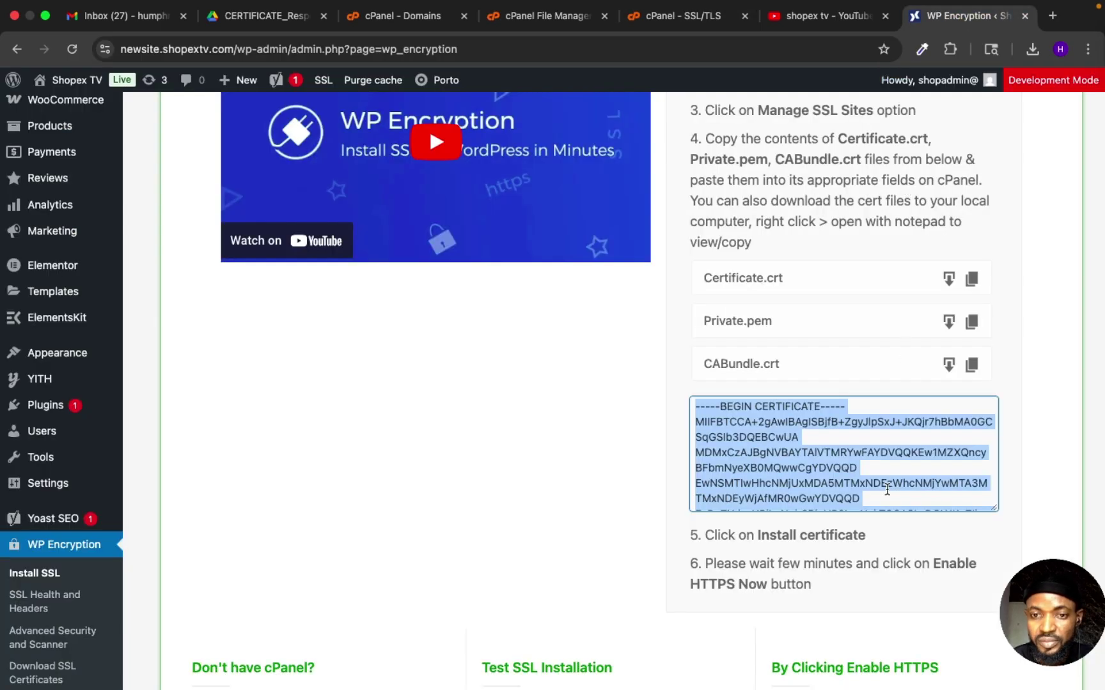
Step: Copy Private.pem from WP Encryption and paste it into cPanel's Private Key (KEY) field
scroll(887, 489, "down", 5)
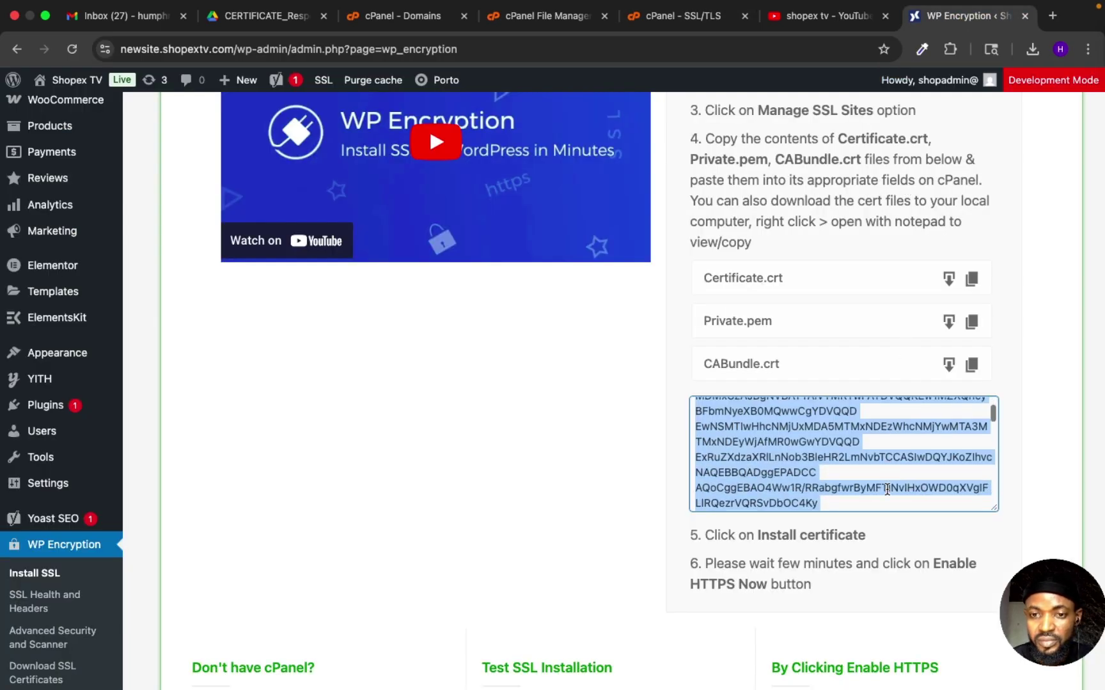
left_click(972, 323)
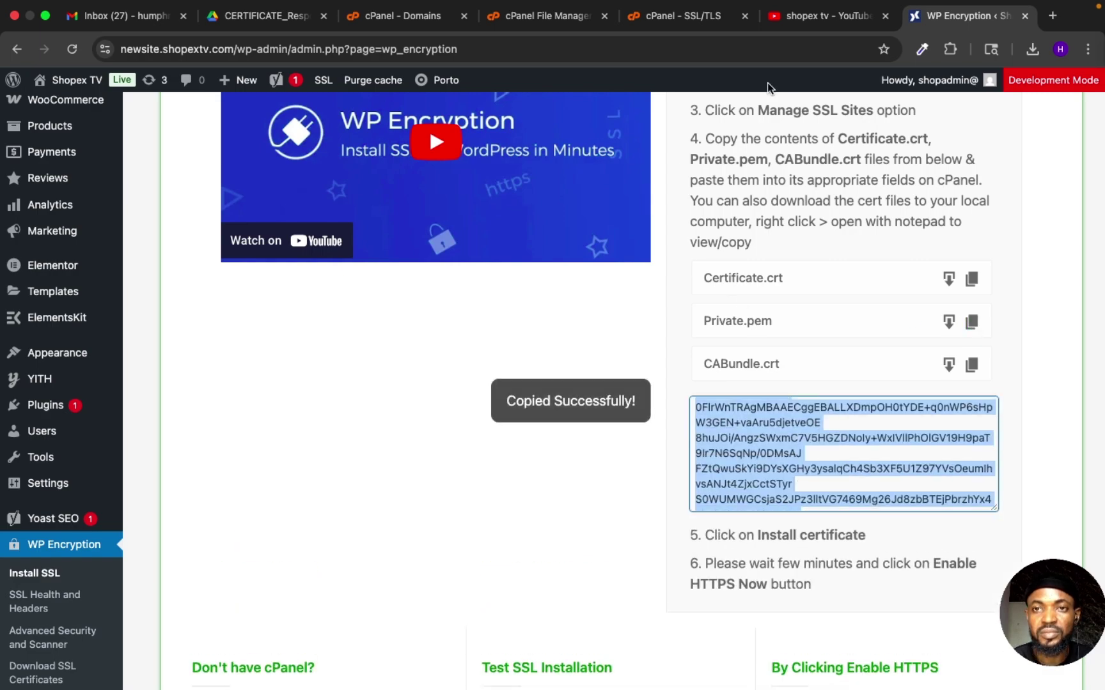
left_click(675, 18)
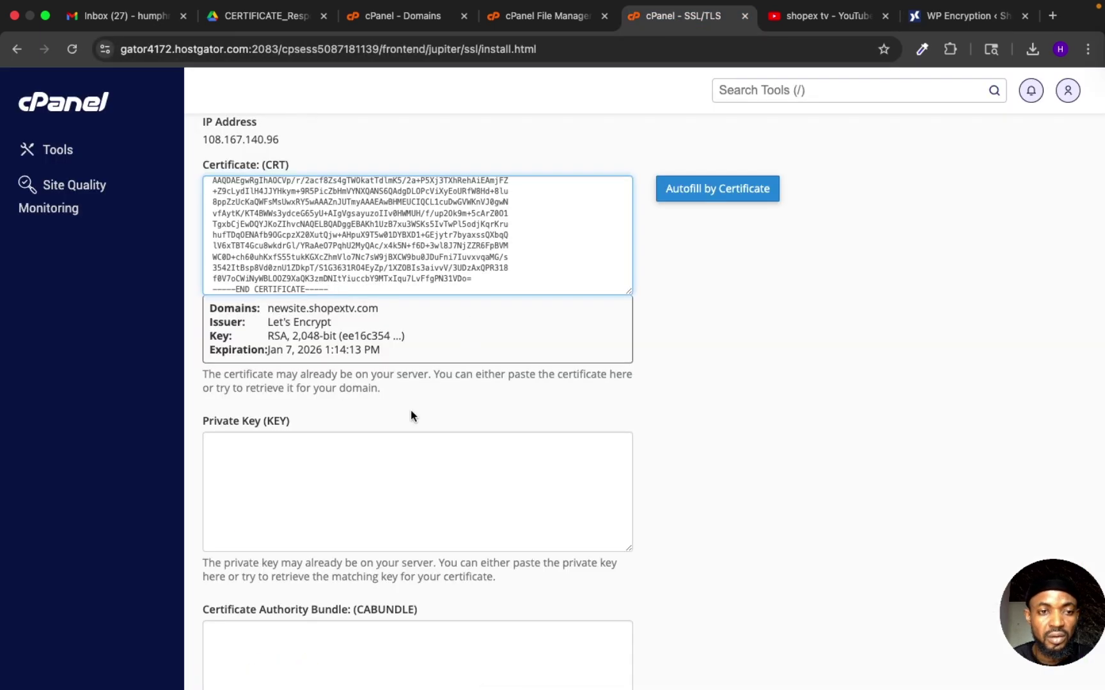
left_click(372, 476)
key("cmd+v")
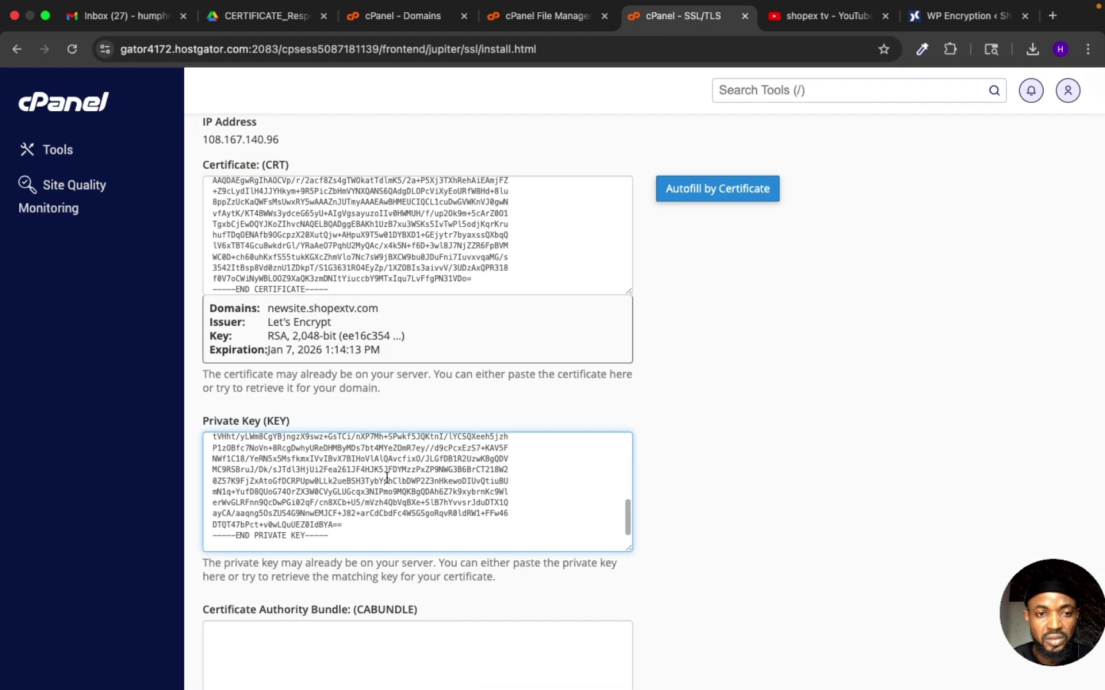
scroll(565, 585, "down", 5)
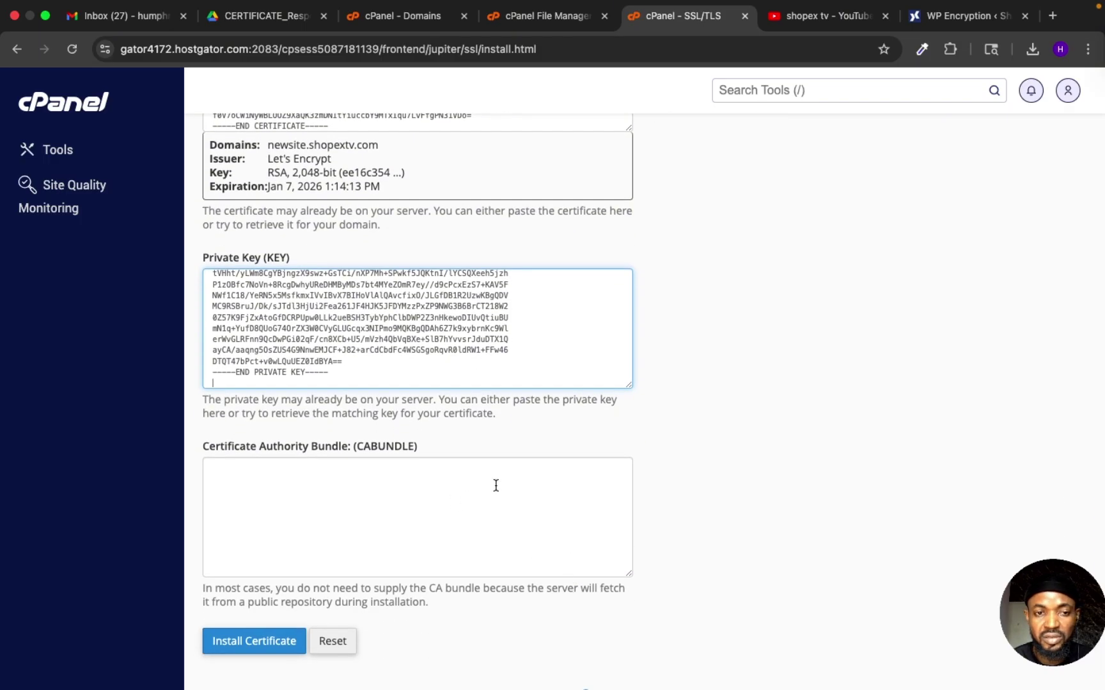
Step: Copy CABundle.crt and paste it into the Certificate Authority Bundle (CABUNDLE) field
left_click(951, 19)
scroll(898, 502, "down", 3)
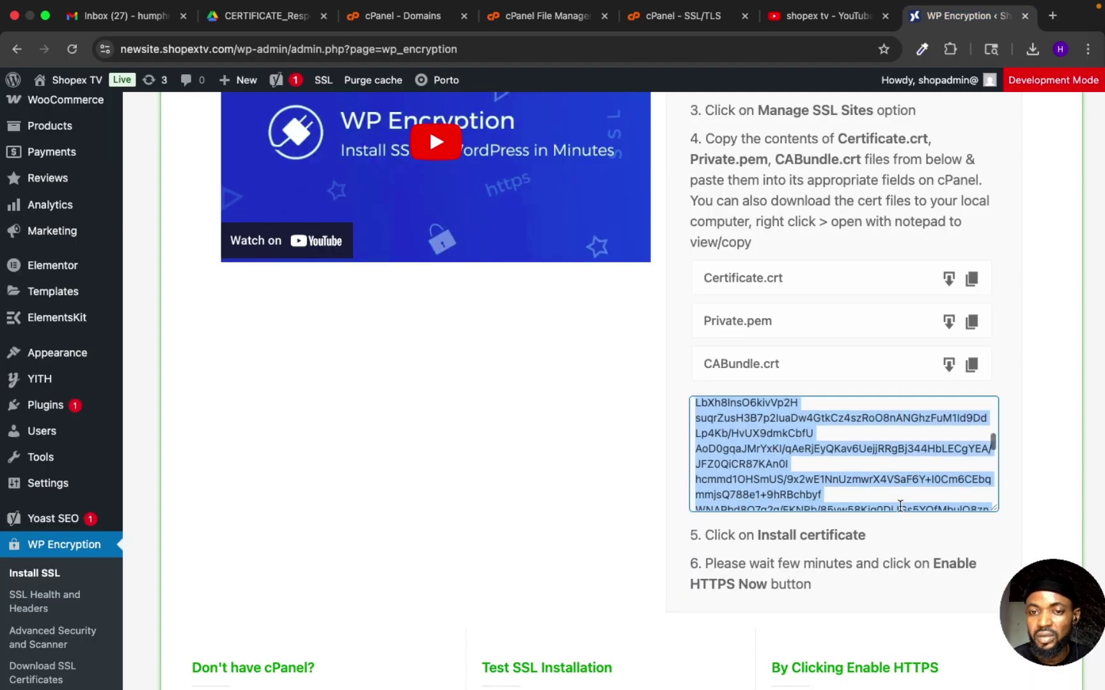
left_click(972, 369)
left_click(972, 370)
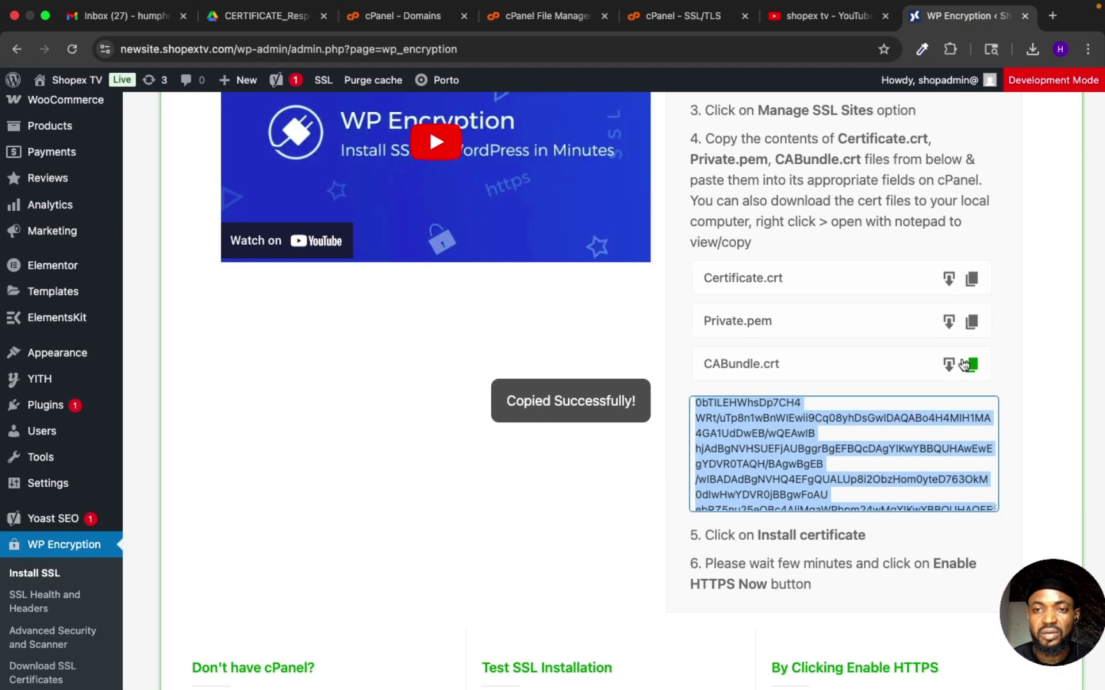
left_click(741, 26)
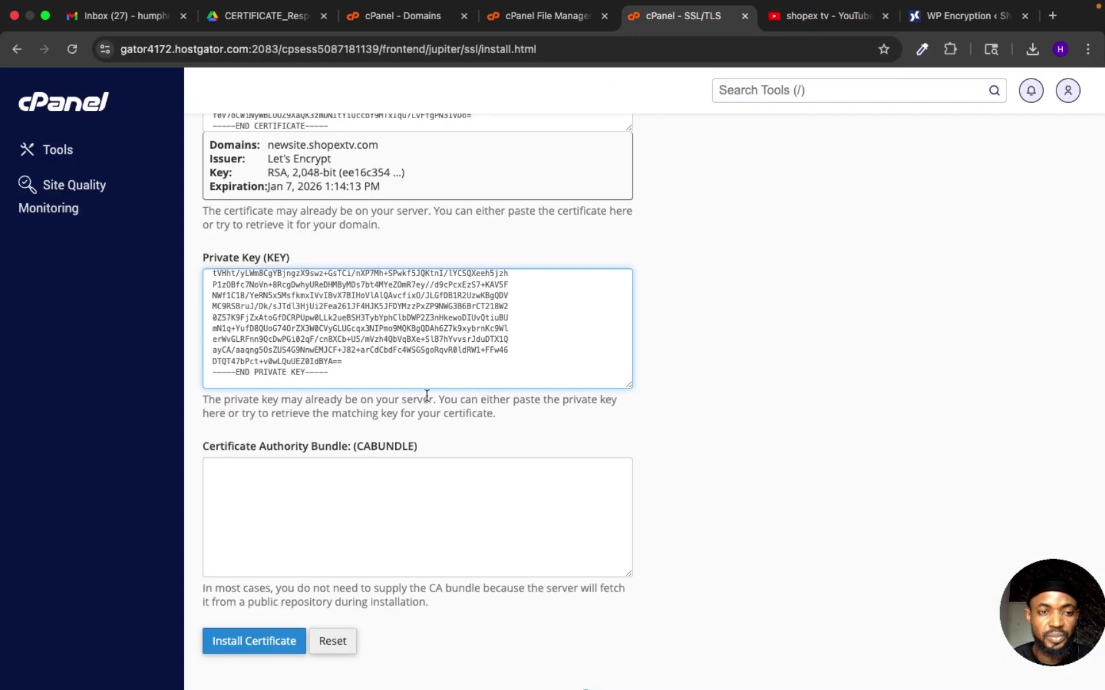
left_click(416, 477)
key("super+v")
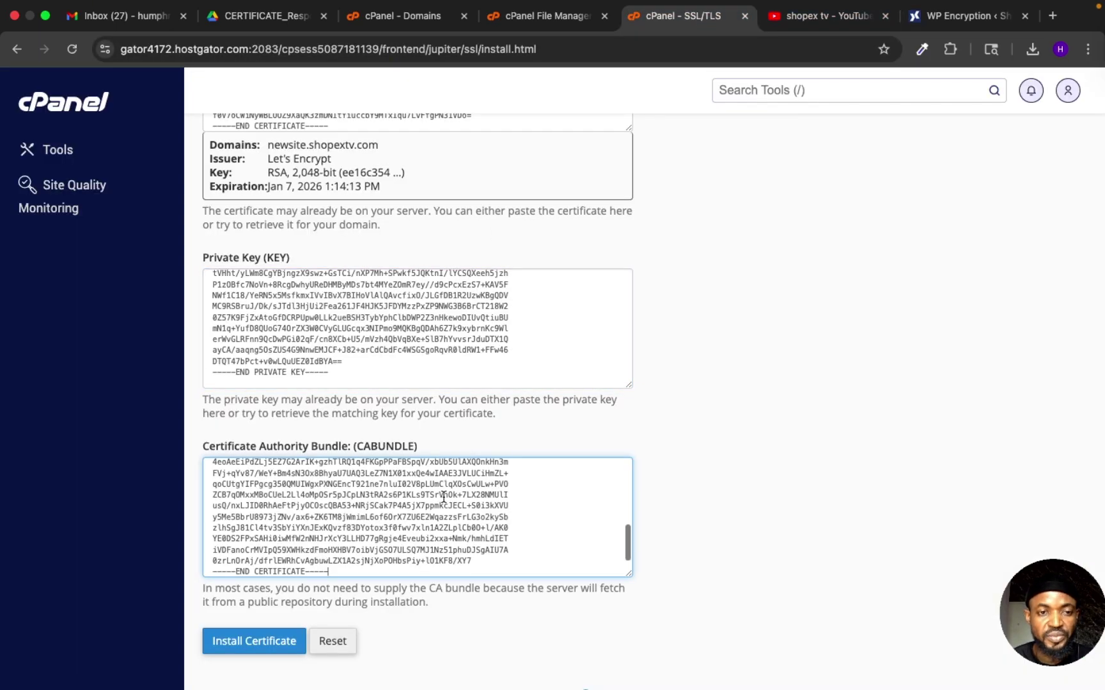
scroll(497, 380, "down", 1)
scroll(605, 365, "up", 10)
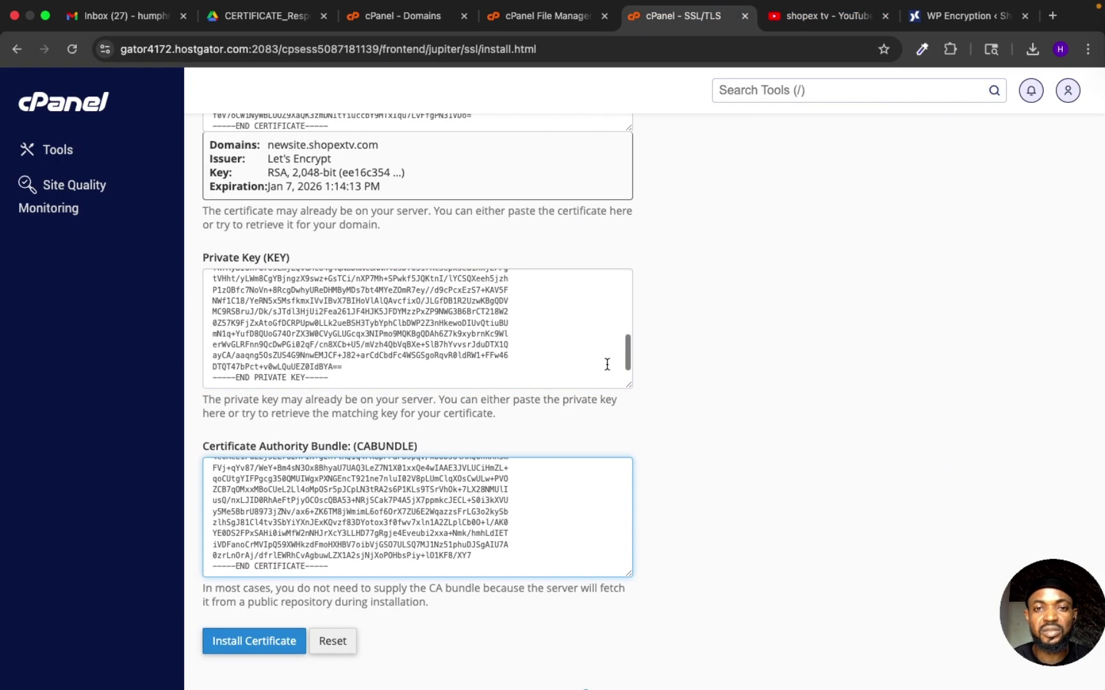
scroll(606, 365, "down", 10)
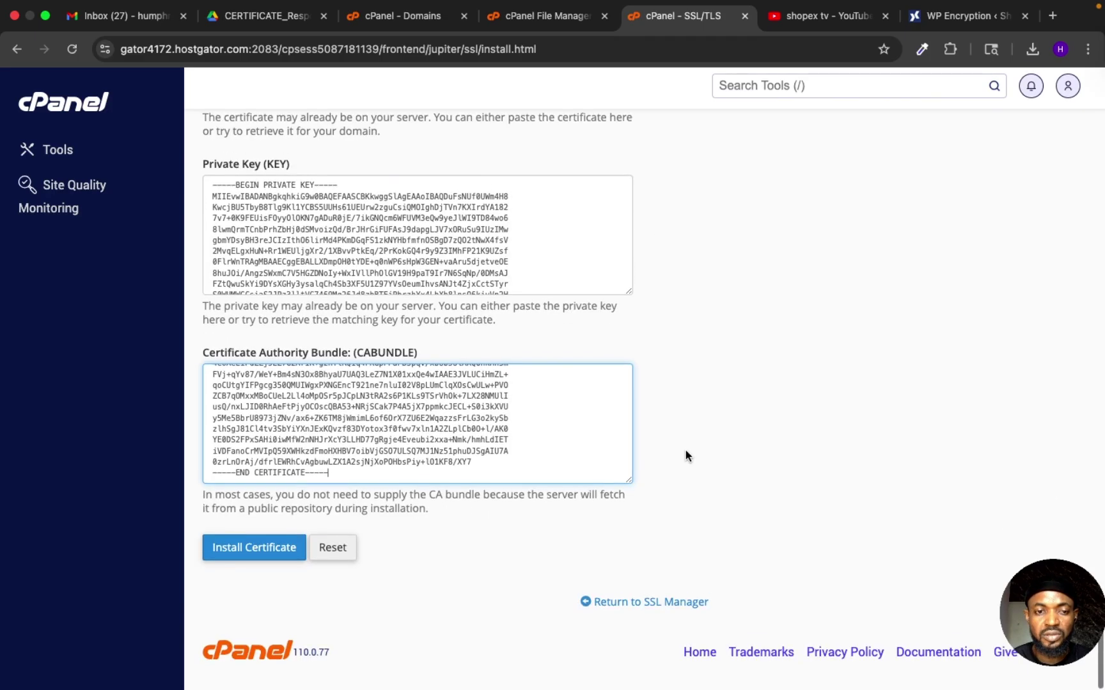
left_click(268, 556)
Step: Install the certificate on newsite.shopextv.com and accept the success notice to reload the page
left_click(269, 558)
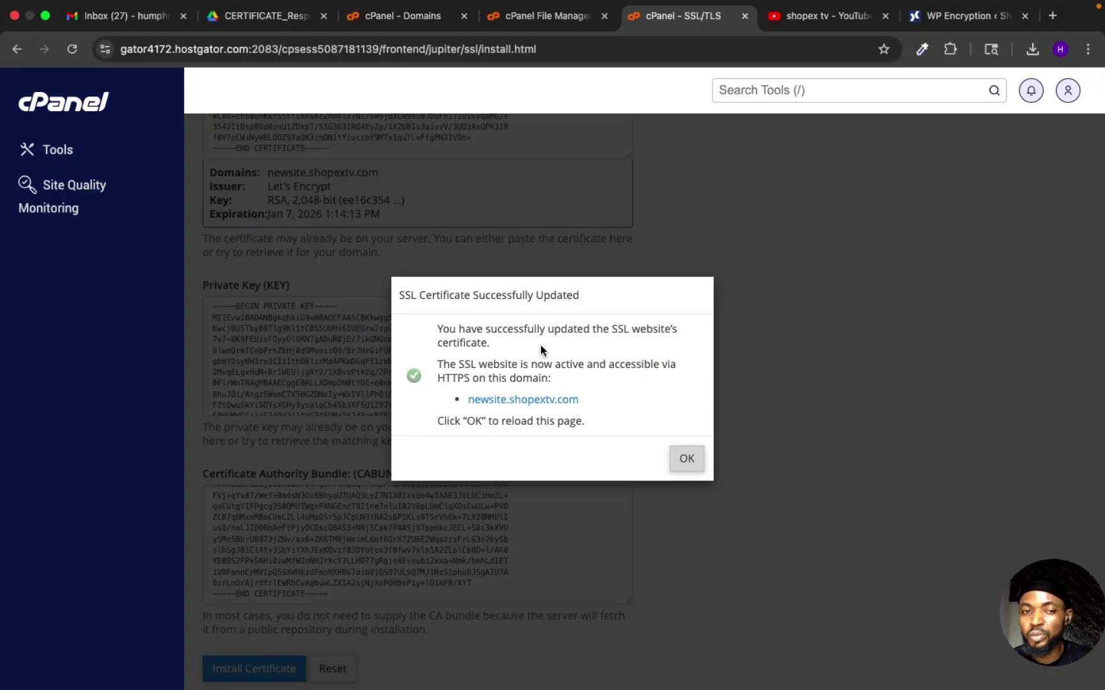
left_click(686, 458)
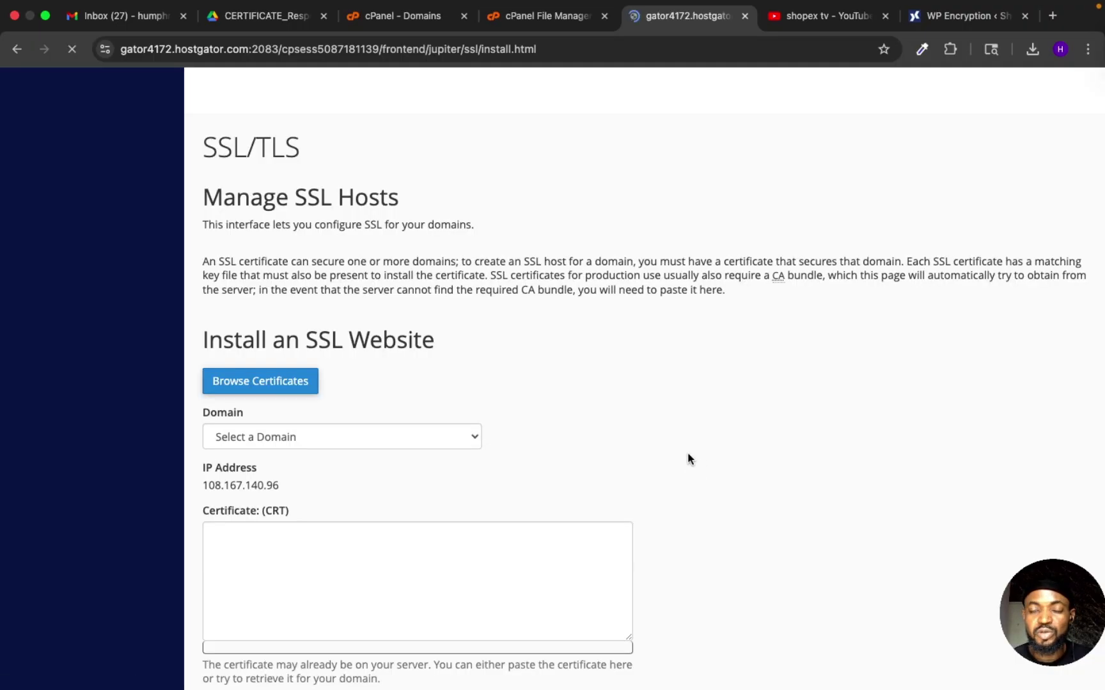